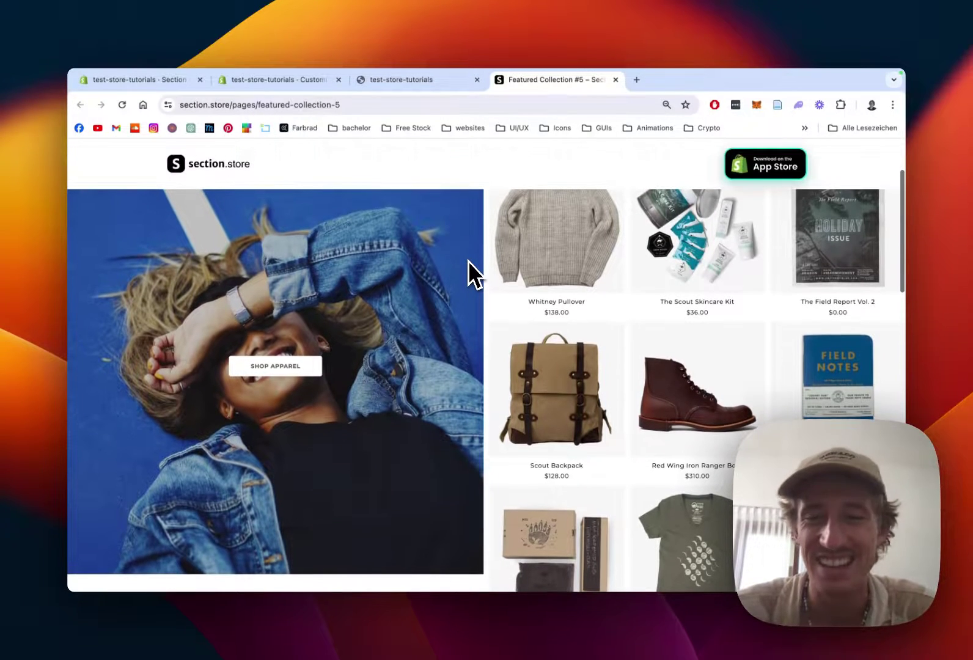
Step: Scroll through the Featured Collection #5 demo page with its SHOP APPAREL banner and product grid
{"action": "scroll", "coordinate": [422, 257], "scroll_direction": "down", "scroll_amount": 3}
{"action": "scroll", "coordinate": [423, 254], "scroll_direction": "down", "scroll_amount": 5}
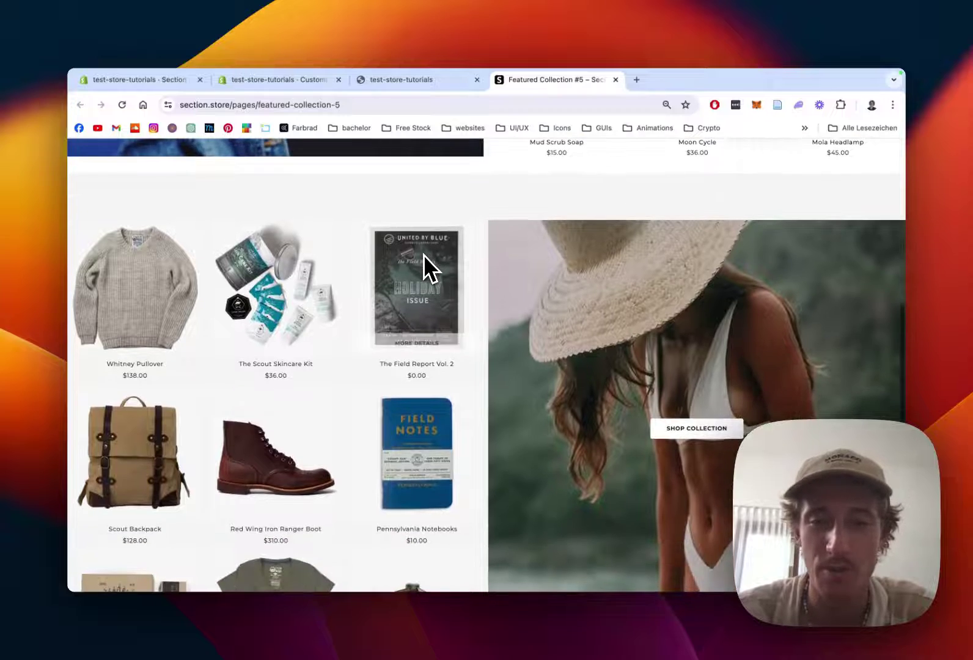
{"action": "scroll", "coordinate": [531, 302], "scroll_direction": "up", "scroll_amount": 5}
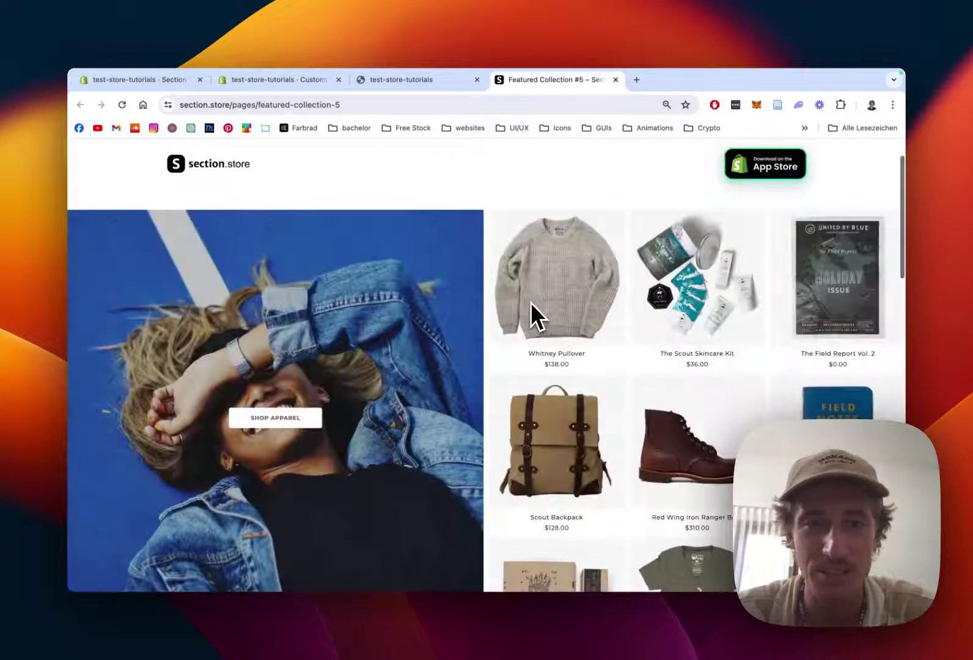
{"action": "scroll", "coordinate": [403, 354], "scroll_direction": "down", "scroll_amount": 1}
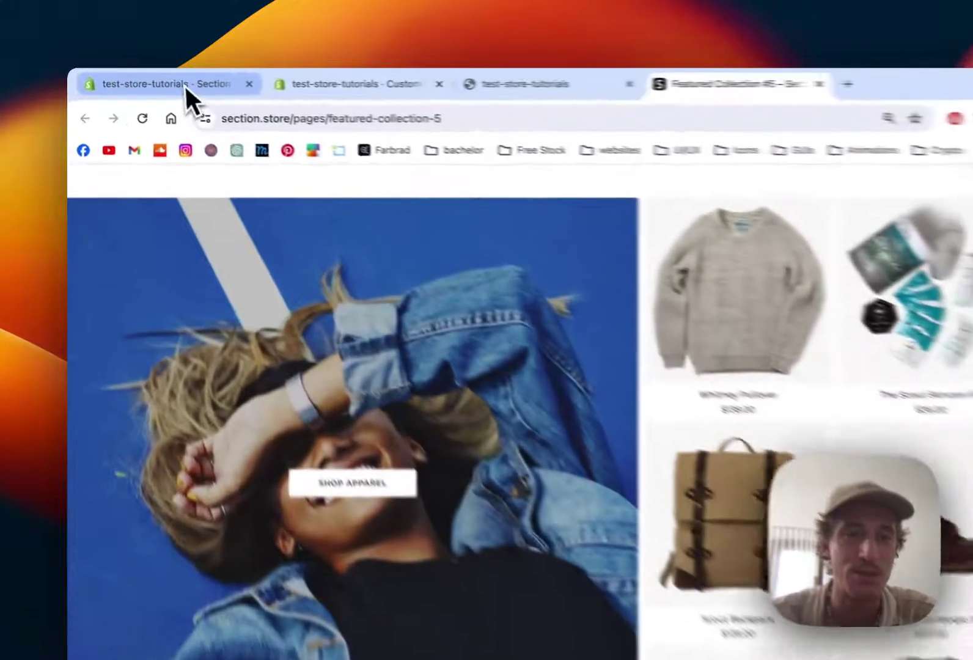
Step: Switch to the admin's Section Store and advance the Newest Releases carousel to more sections
{"action": "left_click", "coordinate": [156, 82]}
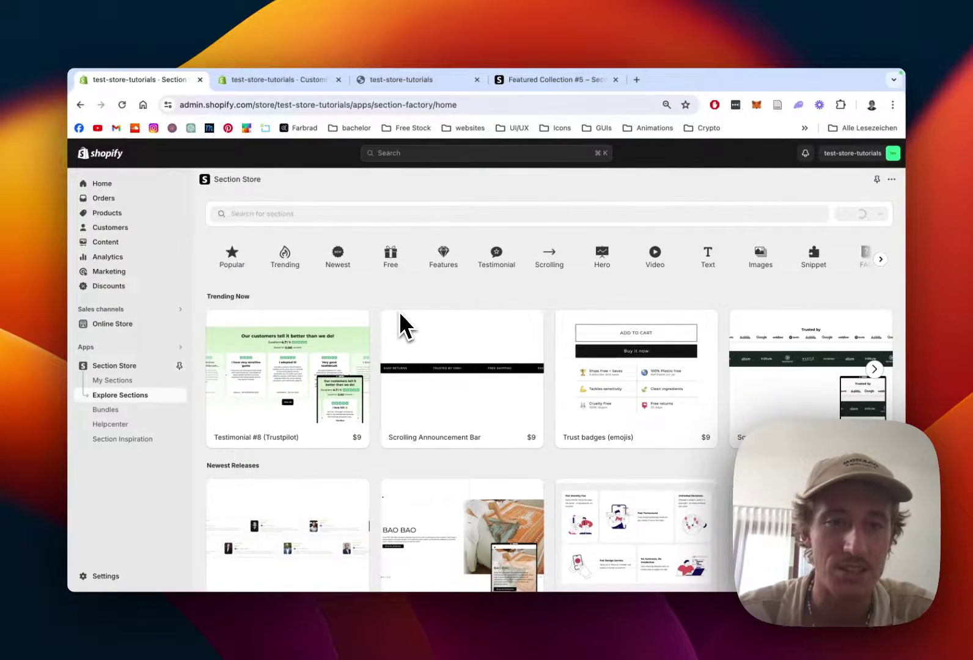
{"action": "scroll", "coordinate": [541, 289], "scroll_direction": "down", "scroll_amount": 2}
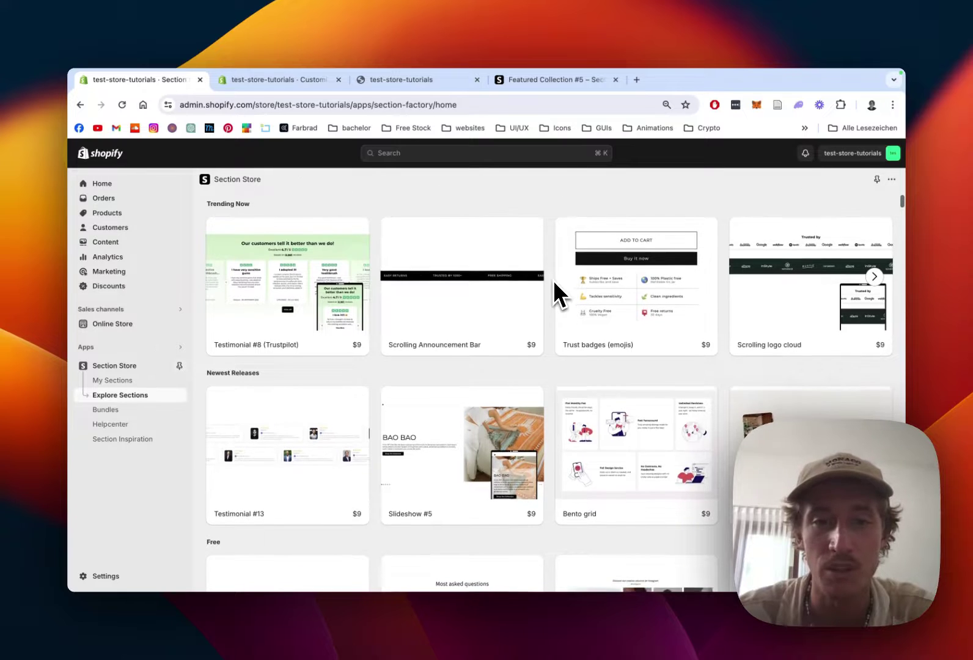
{"action": "scroll", "coordinate": [558, 295], "scroll_direction": "up", "scroll_amount": 2}
{"action": "scroll", "coordinate": [555, 283], "scroll_direction": "down", "scroll_amount": 2}
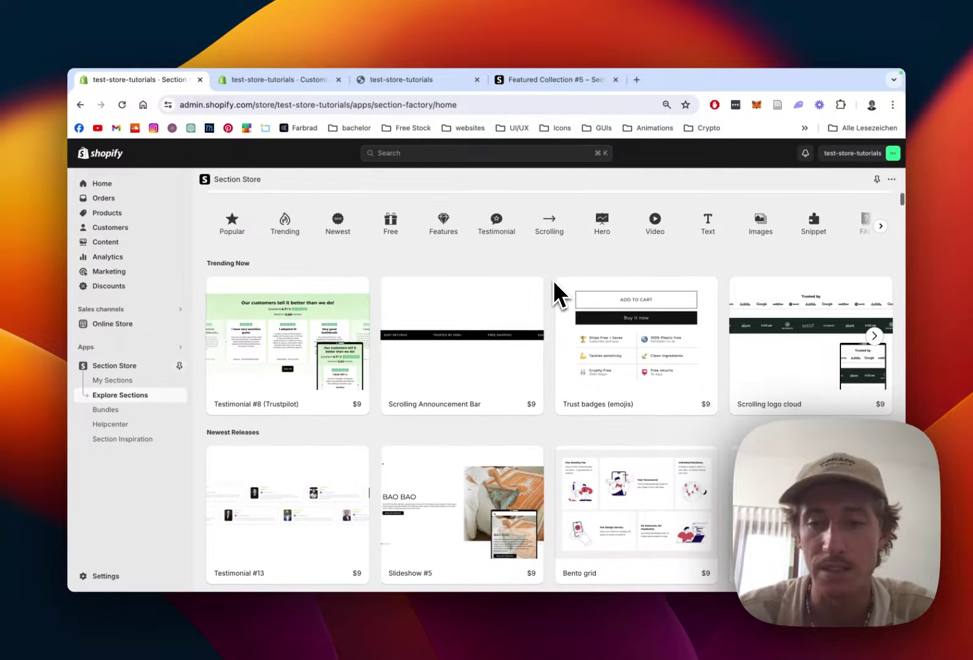
{"action": "scroll", "coordinate": [568, 334], "scroll_direction": "down", "scroll_amount": 6}
{"action": "scroll", "coordinate": [870, 404], "scroll_direction": "up", "scroll_amount": 3}
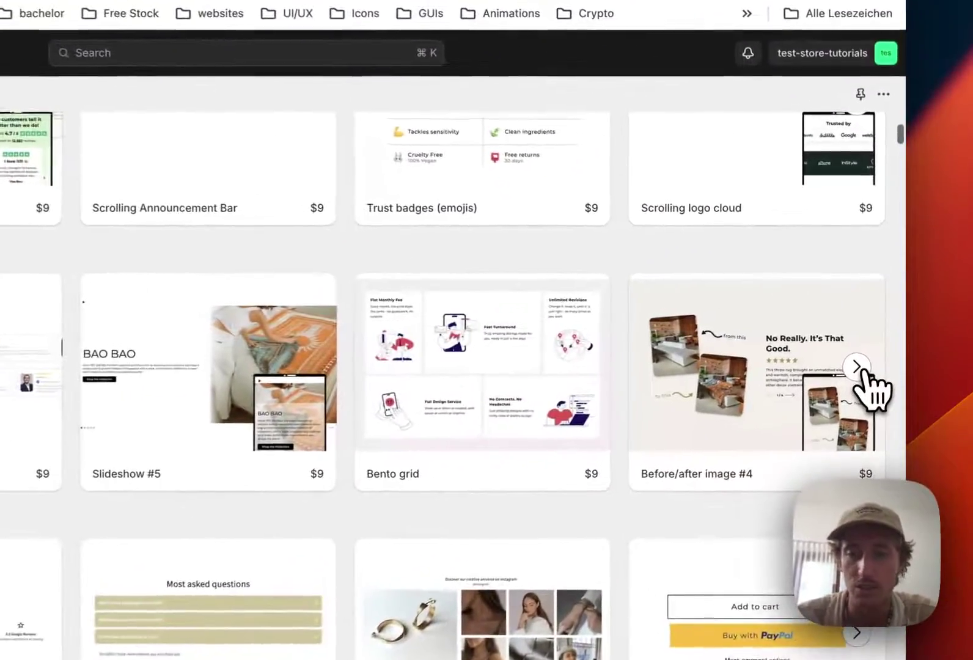
{"action": "left_click", "coordinate": [857, 367]}
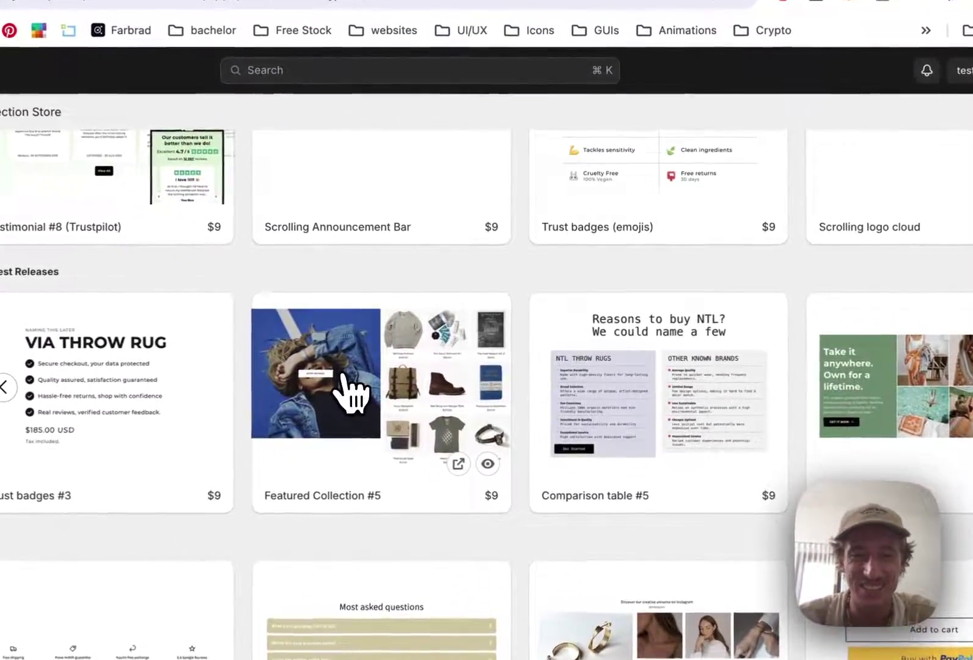
Step: Open the Featured Collection #5 preview and read through its features, $9 price and owned status
{"action": "left_click", "coordinate": [443, 356]}
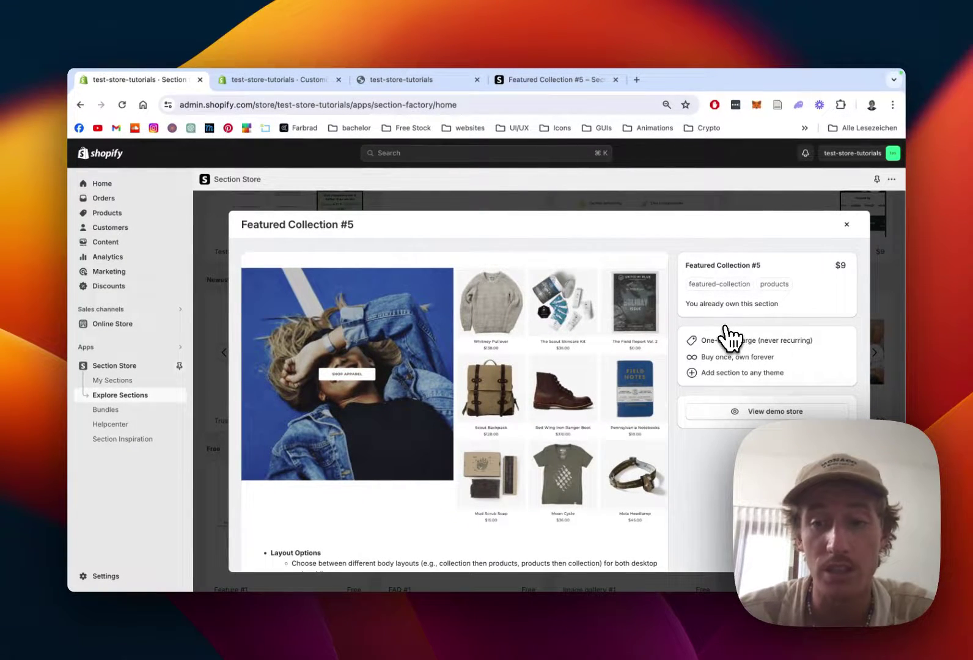
{"action": "scroll", "coordinate": [728, 337], "scroll_direction": "down", "scroll_amount": 1}
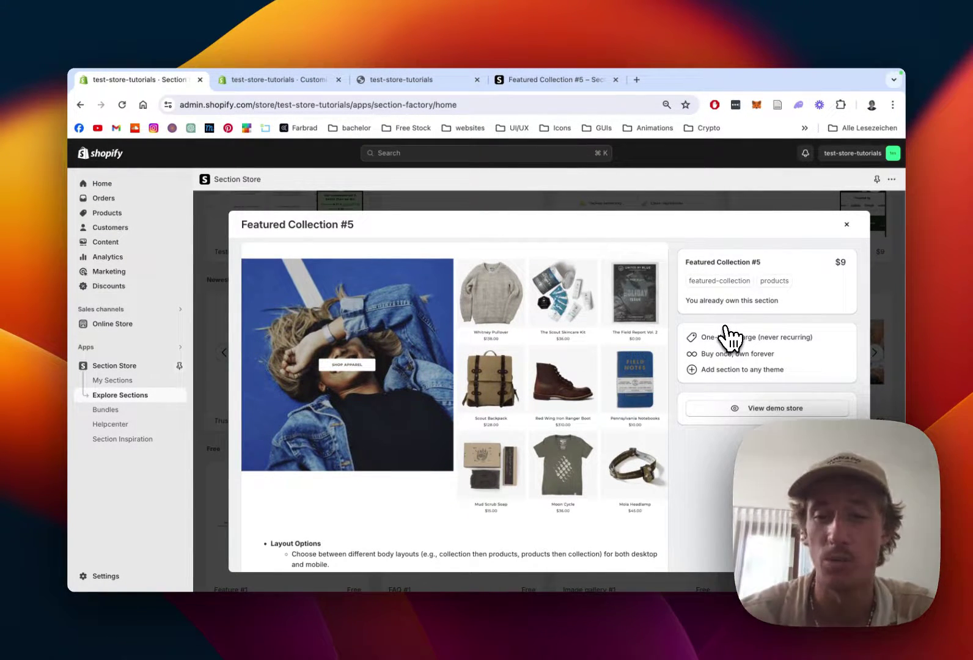
{"action": "scroll", "coordinate": [728, 338], "scroll_direction": "down", "scroll_amount": 3}
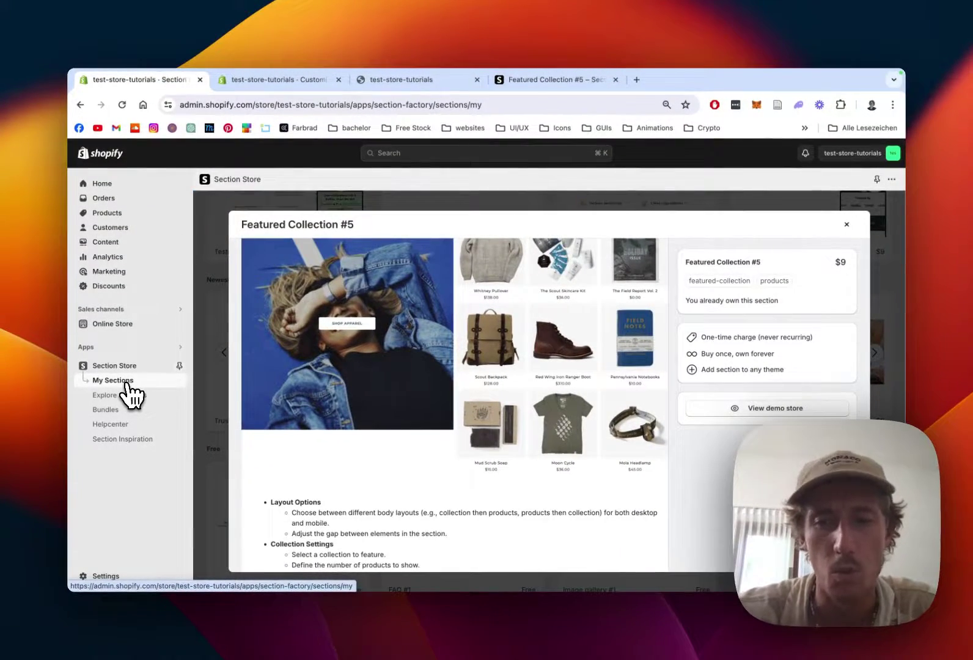
Step: Go to My Sections and check which themes can receive Featured Collection #5, without adding it
{"action": "left_click", "coordinate": [125, 383]}
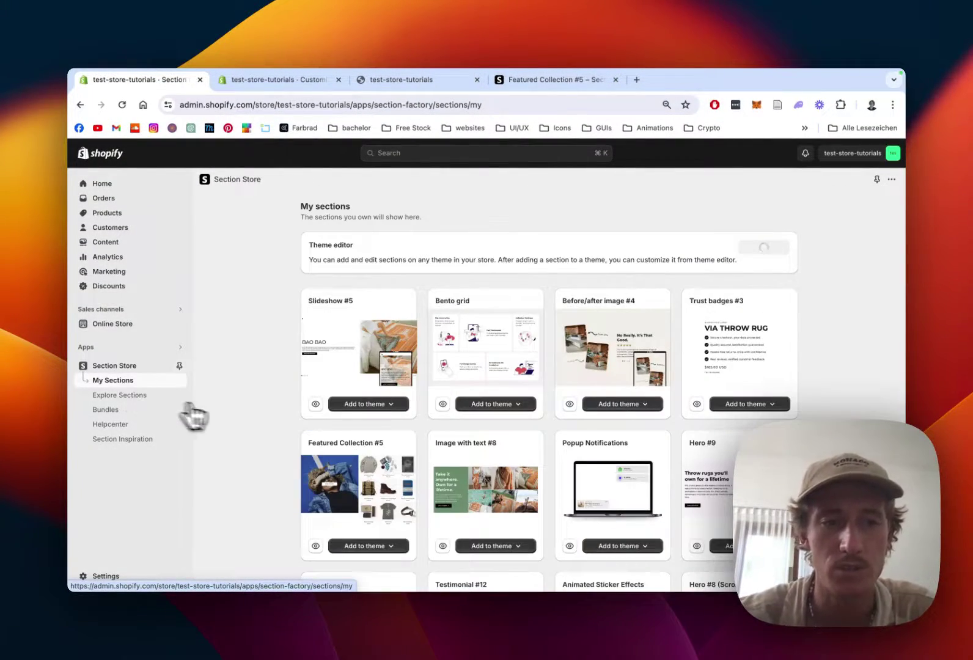
{"action": "scroll", "coordinate": [226, 367], "scroll_direction": "down", "scroll_amount": 2}
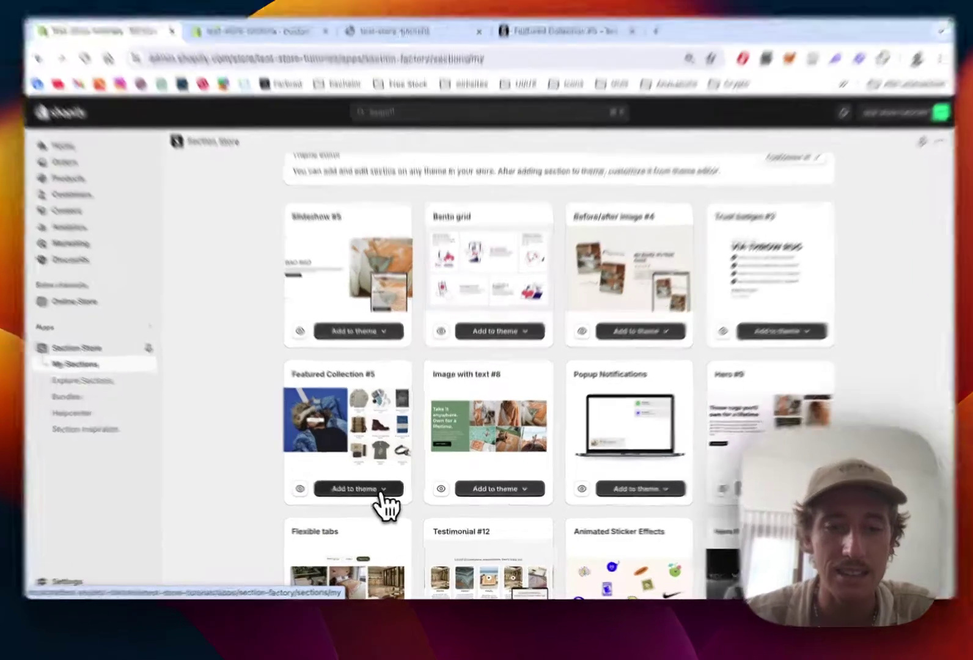
{"action": "left_click", "coordinate": [385, 494]}
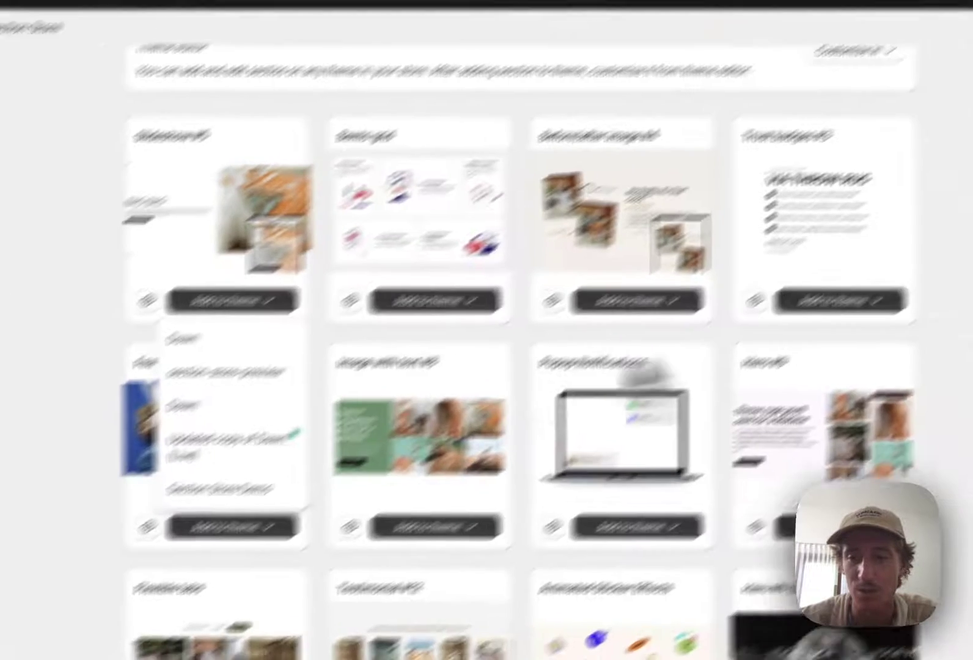
{"action": "left_click", "coordinate": [312, 392]}
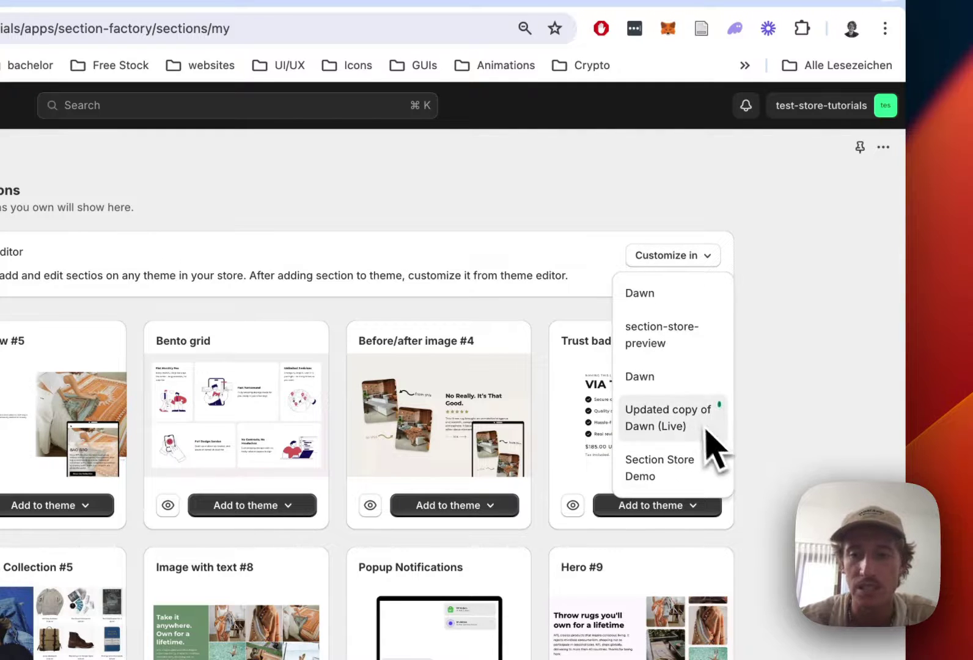
Step: Customize the live Updated copy of Dawn and search 'featured coll' in a new section below SS - Bento Grid
{"action": "left_click", "coordinate": [811, 446]}
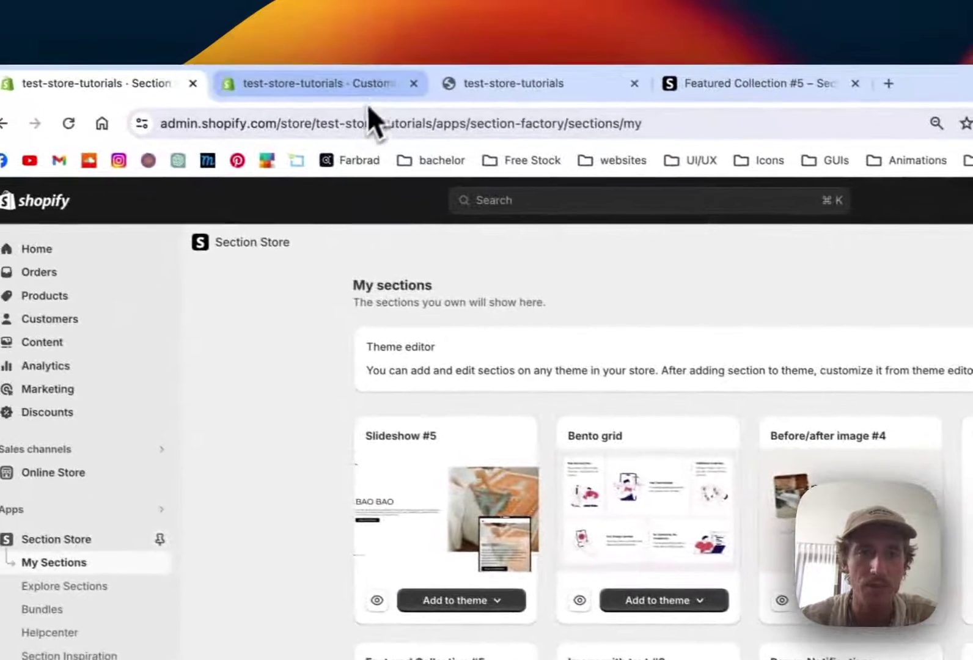
{"action": "left_click", "coordinate": [369, 86]}
{"action": "scroll", "coordinate": [247, 519], "scroll_direction": "up", "scroll_amount": 10}
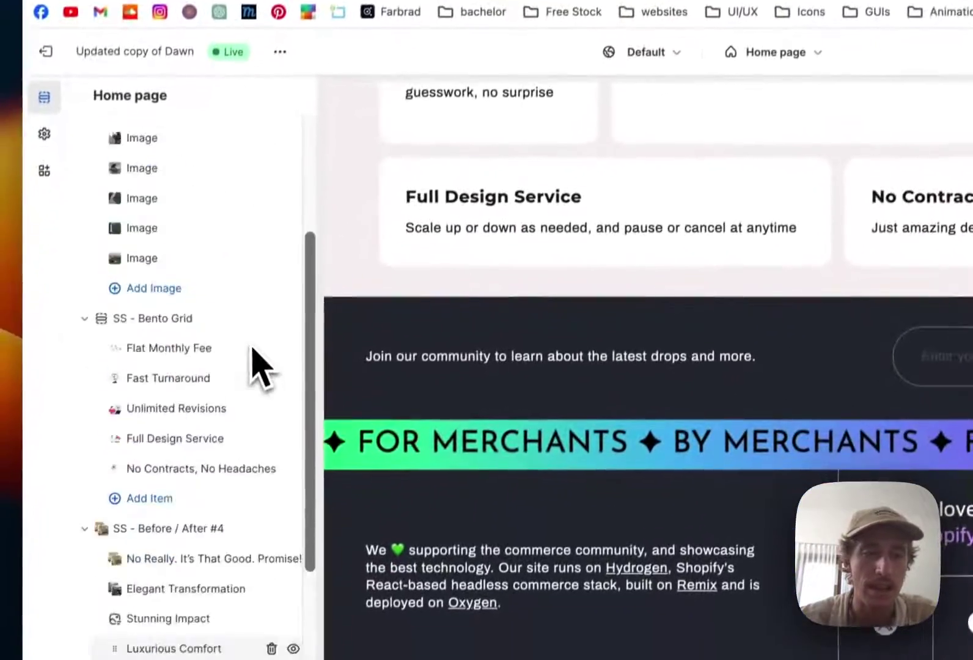
{"action": "scroll", "coordinate": [752, 654], "scroll_direction": "up", "scroll_amount": 15}
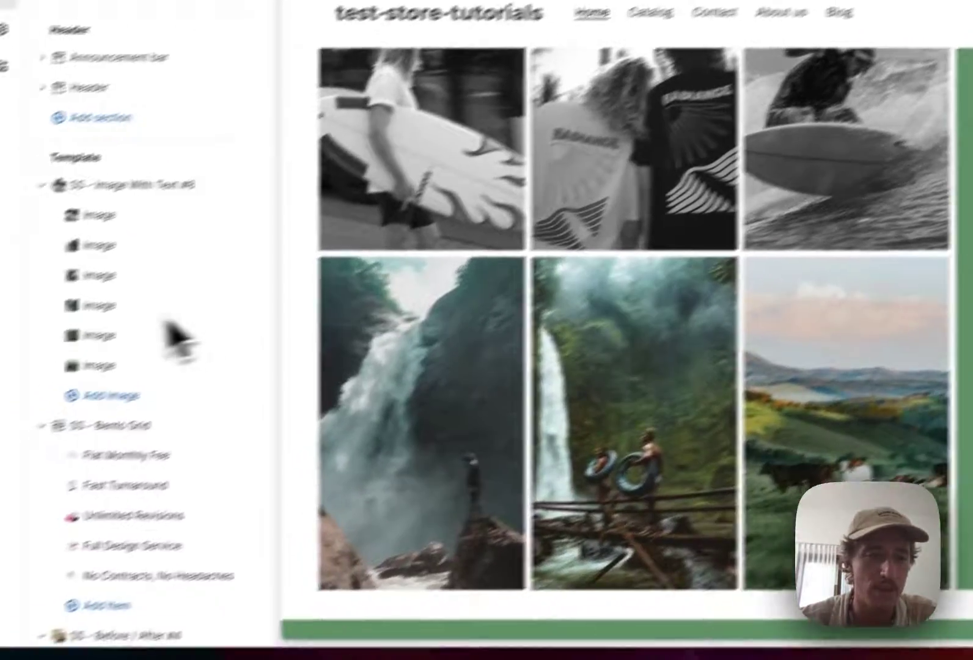
{"action": "scroll", "coordinate": [173, 337], "scroll_direction": "down", "scroll_amount": 10}
{"action": "left_click", "coordinate": [209, 446]}
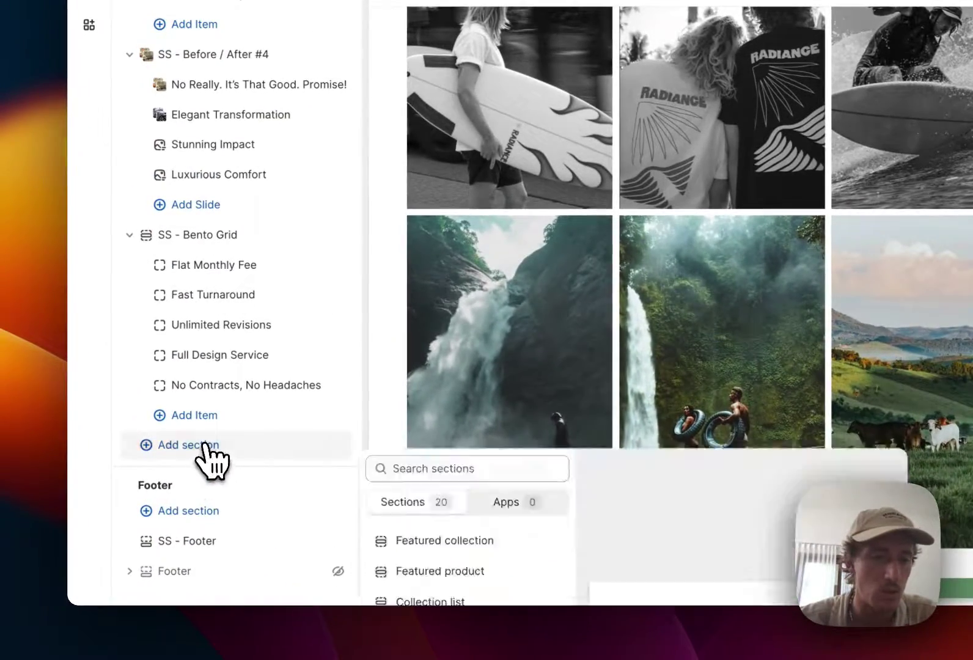
{"action": "type", "text": "featured coll"}
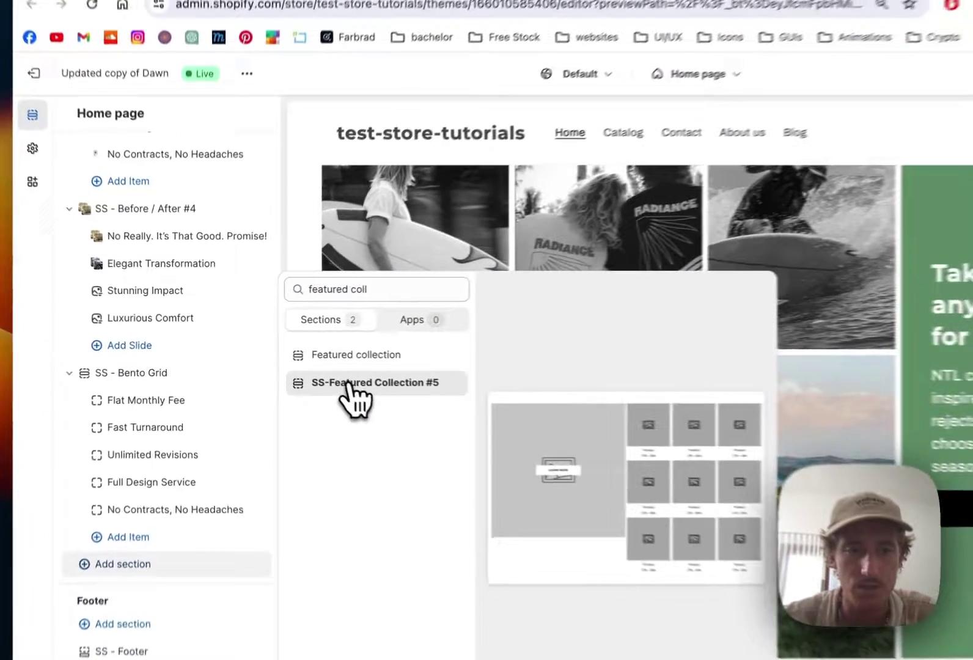
Step: Add SS-Featured Collection #5 to the home page and save it
{"action": "left_click", "coordinate": [299, 367]}
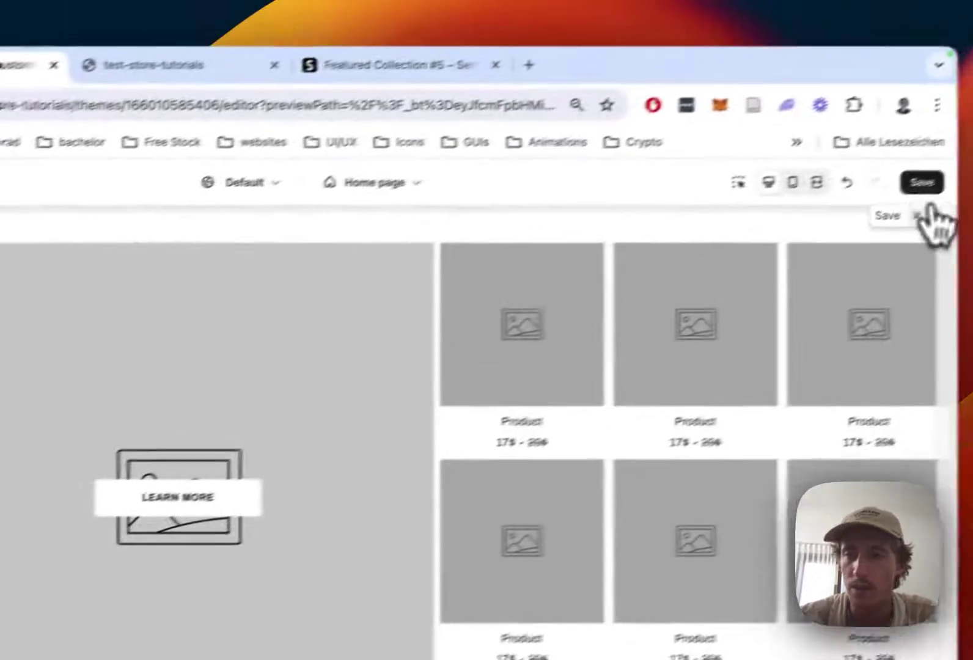
{"action": "left_click", "coordinate": [924, 194]}
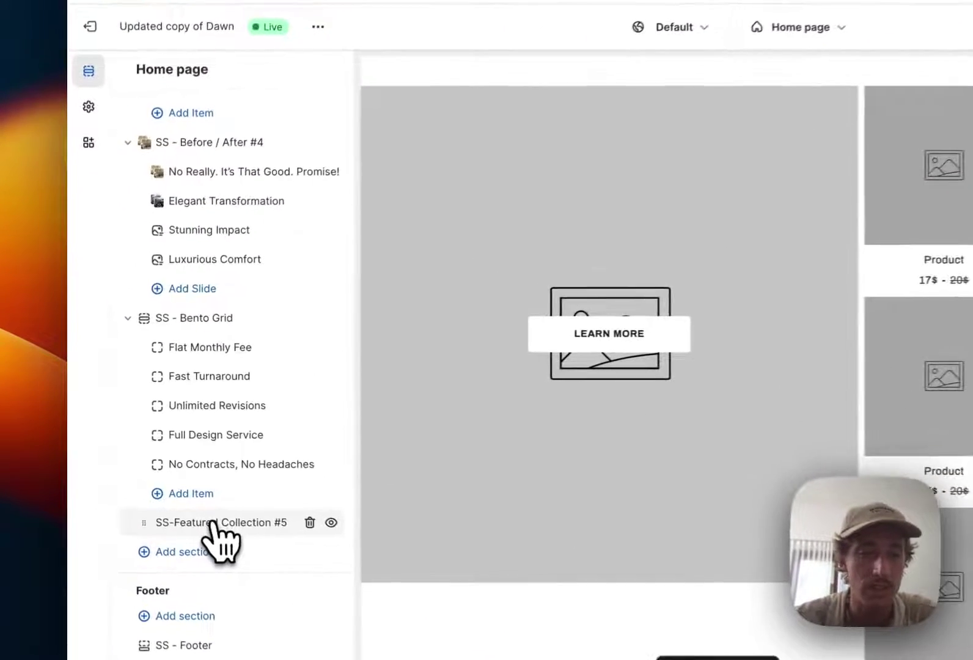
{"action": "left_click", "coordinate": [154, 473]}
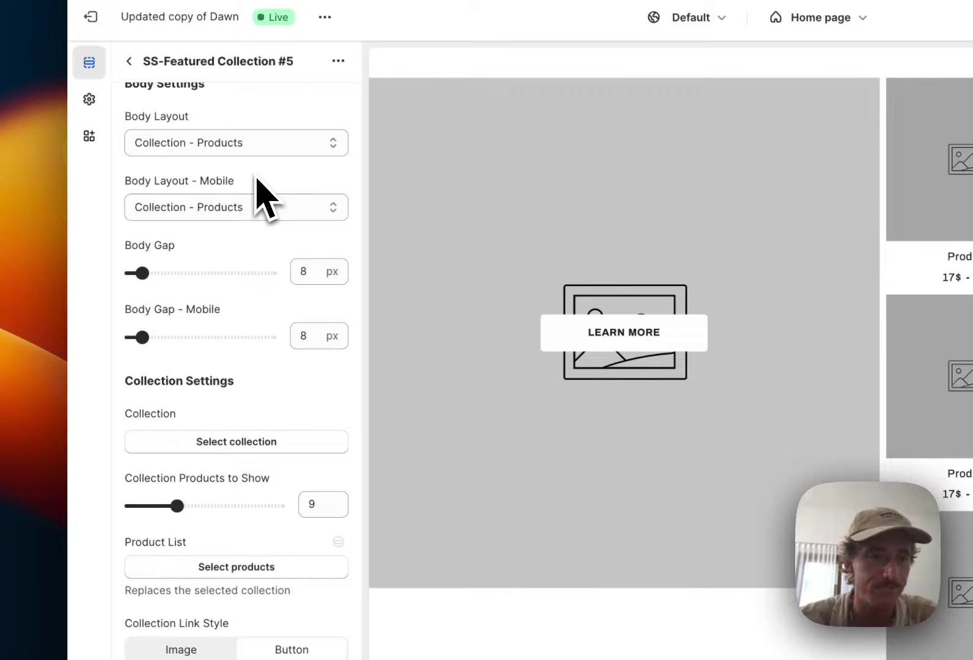
Step: Keep Body Layout as Collection - Products and lower products shown from 9 to 6
{"action": "left_click", "coordinate": [239, 146]}
{"action": "left_click", "coordinate": [206, 177]}
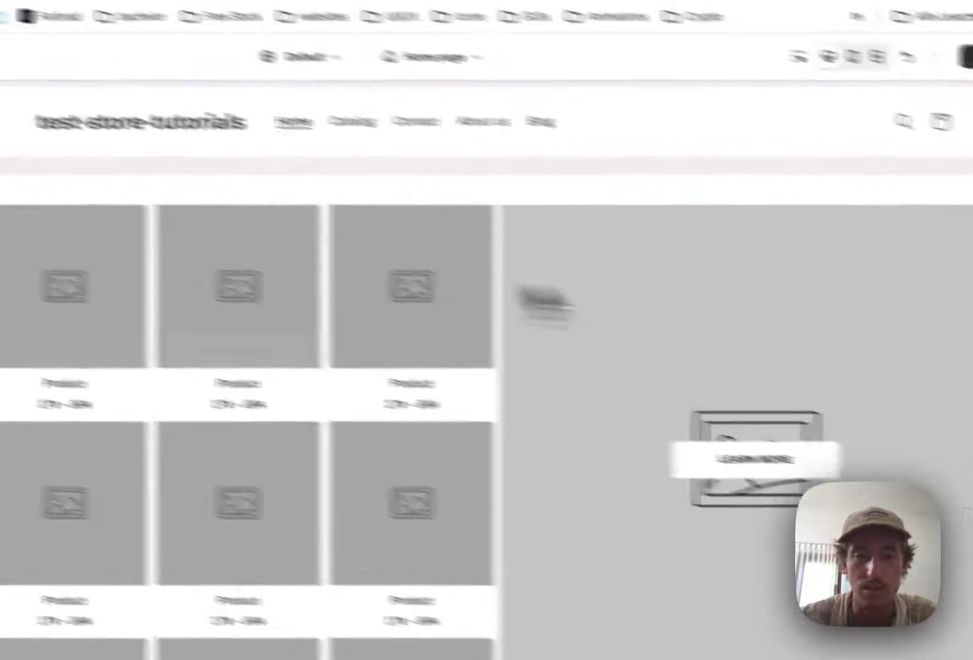
{"action": "scroll", "coordinate": [200, 391], "scroll_direction": "down", "scroll_amount": 2}
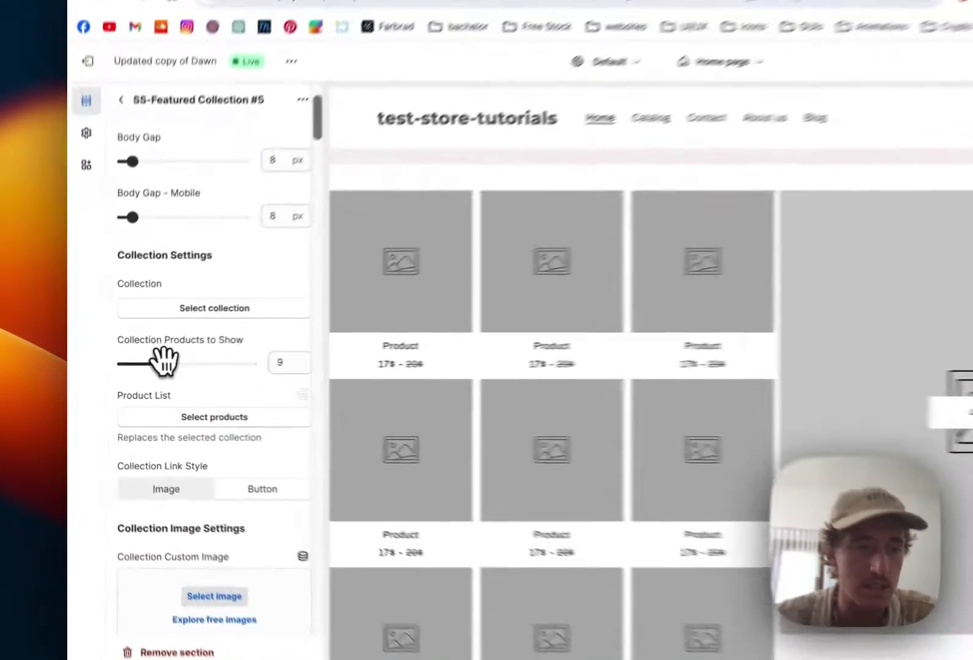
{"action": "left_click_drag", "start_coordinate": [160, 360], "coordinate": [138, 359]}
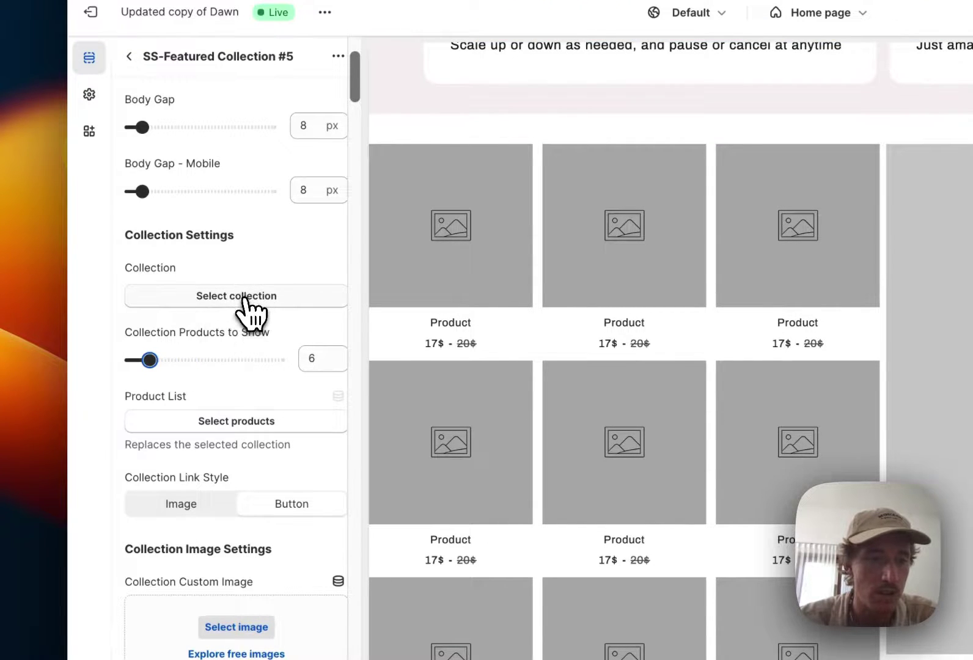
Step: Feed the section from the Summer collection and bring the products shown back down to 6
{"action": "left_click", "coordinate": [247, 305]}
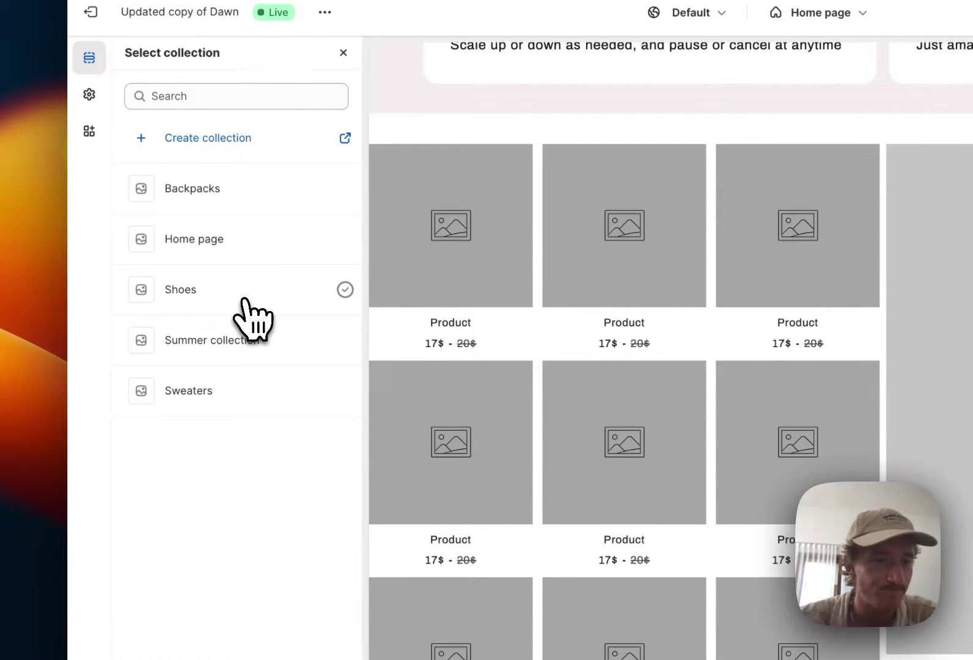
{"action": "left_click", "coordinate": [251, 341]}
{"action": "left_click", "coordinate": [331, 621]}
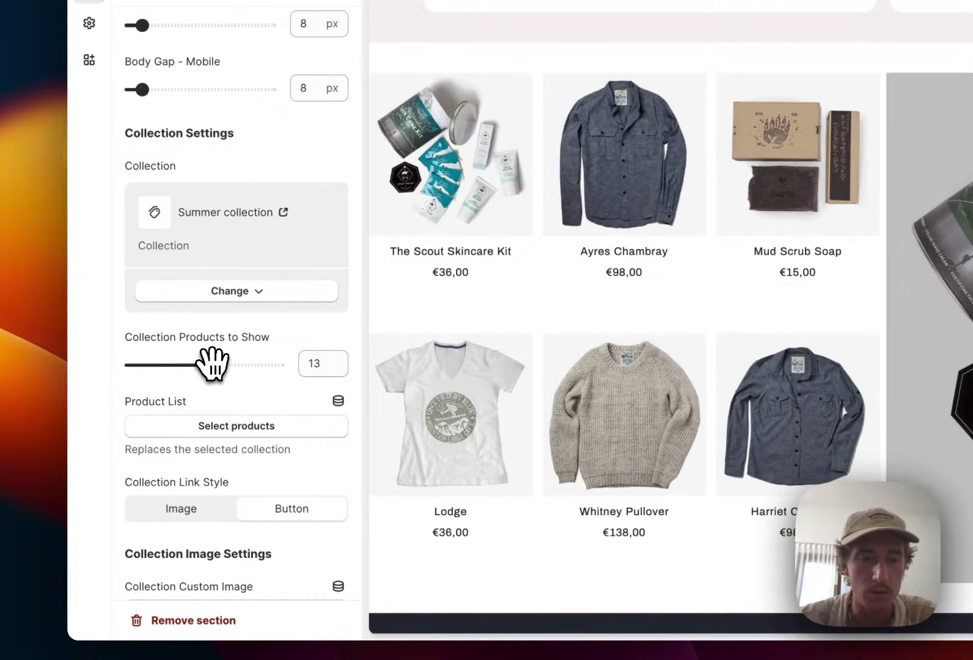
{"action": "scroll", "coordinate": [752, 339], "scroll_direction": "down", "scroll_amount": 6}
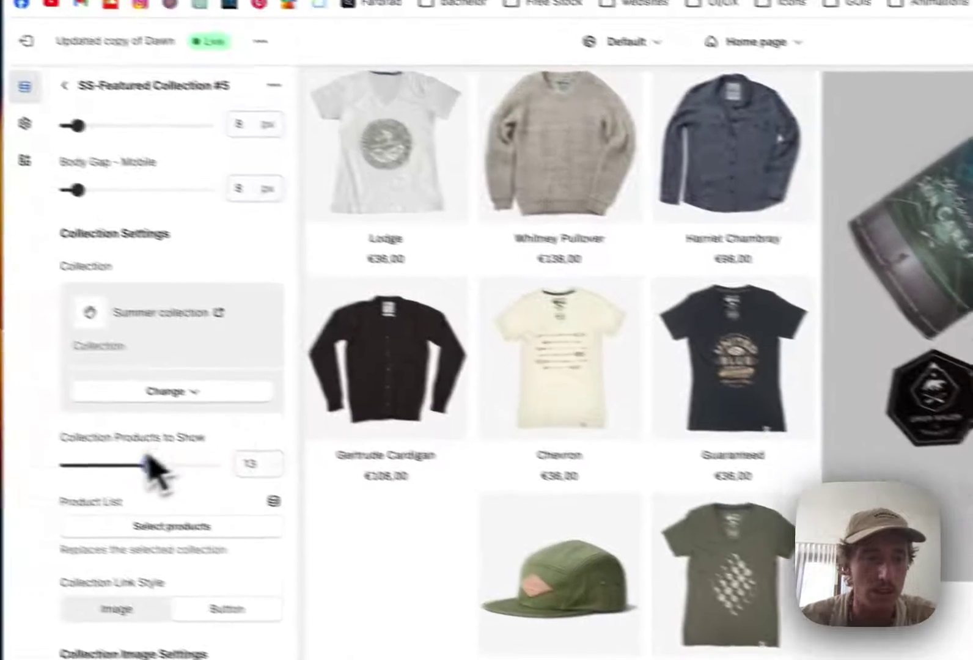
{"action": "left_click_drag", "start_coordinate": [29, 427], "coordinate": [4, 427]}
{"action": "left_click_drag", "start_coordinate": [165, 484], "coordinate": [156, 484]}
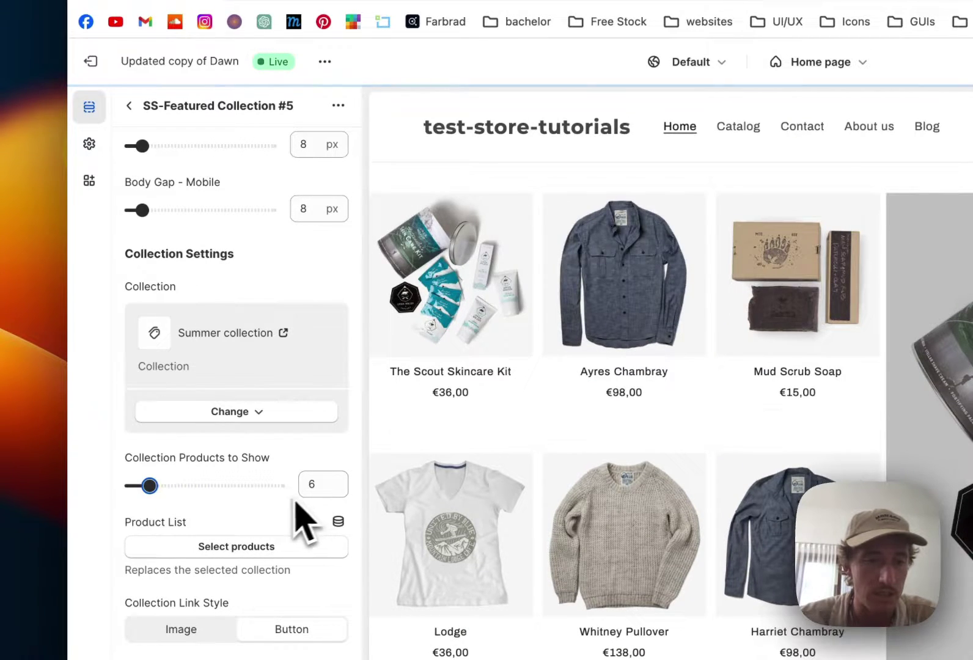
Step: Hand-pick the section's products, including Chevron, Canvas Lunch Bag and Camp Stool
{"action": "scroll", "coordinate": [309, 479], "scroll_direction": "down", "scroll_amount": 3}
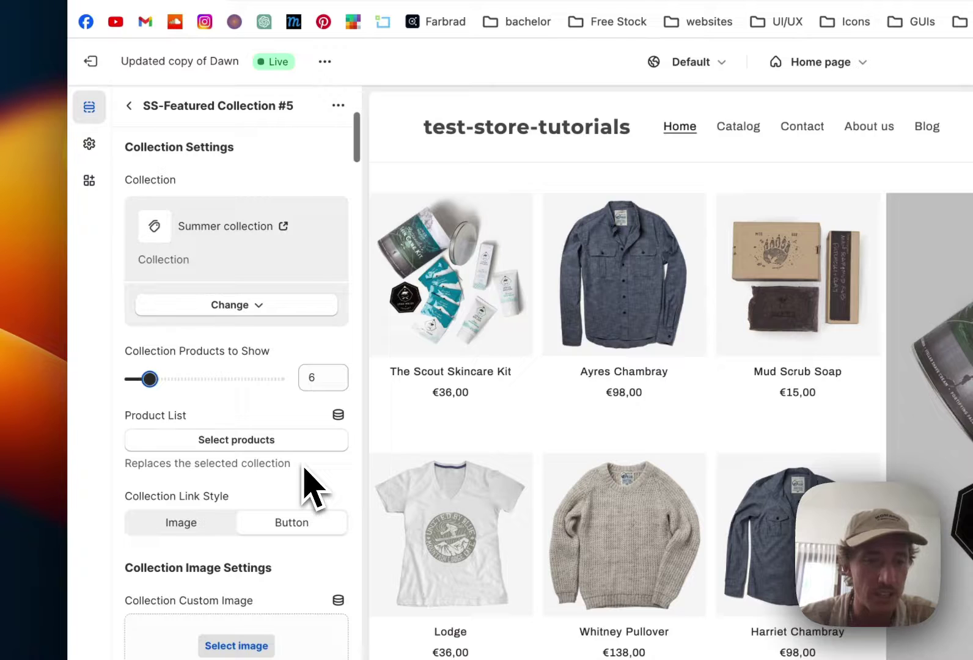
{"action": "left_click", "coordinate": [250, 449]}
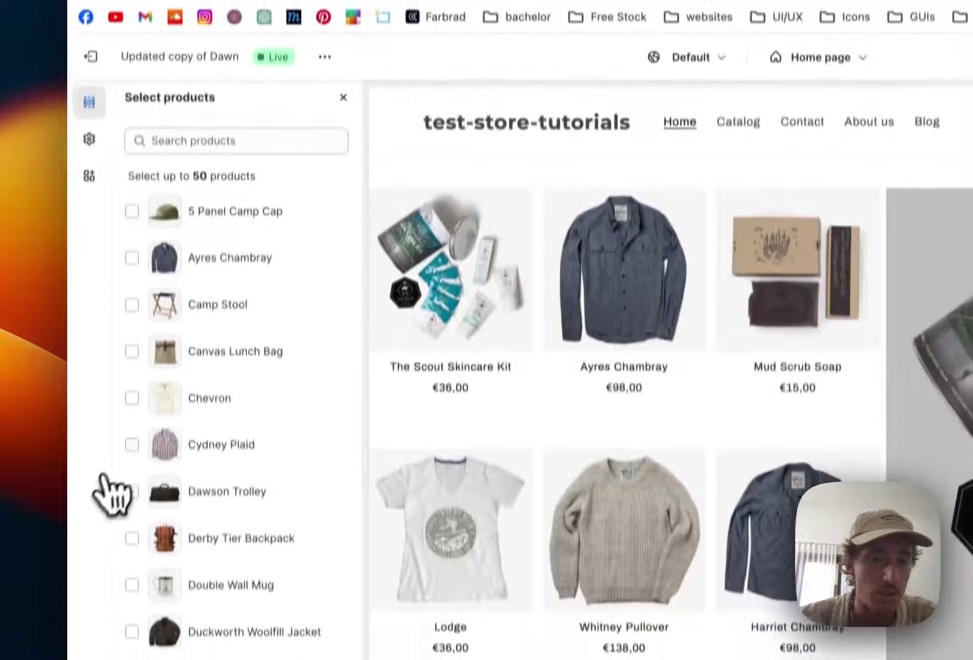
{"action": "left_click", "coordinate": [133, 569]}
{"action": "left_click", "coordinate": [133, 522]}
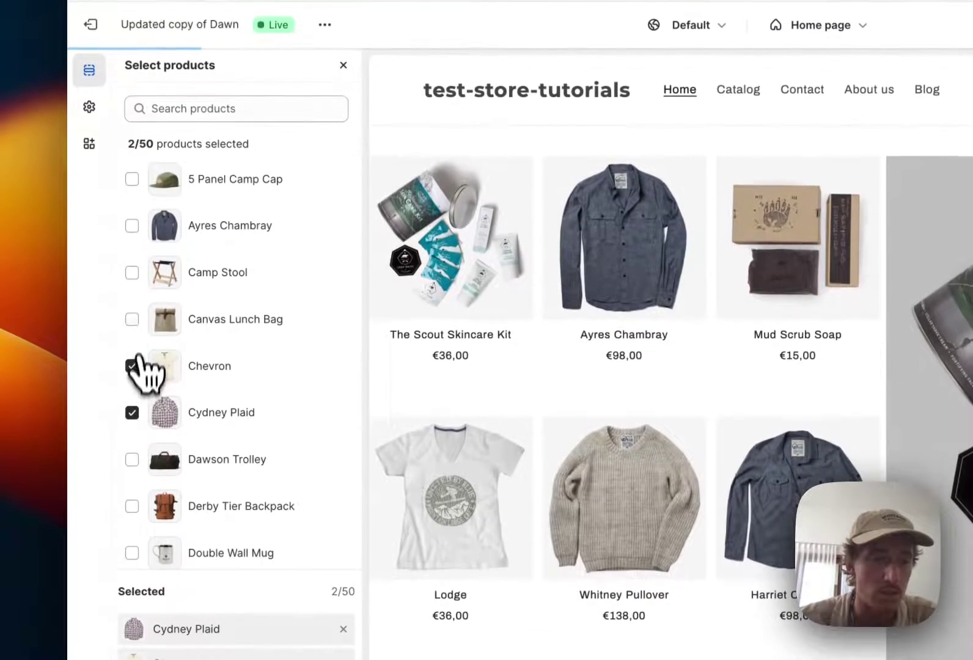
{"action": "left_click", "coordinate": [133, 476]}
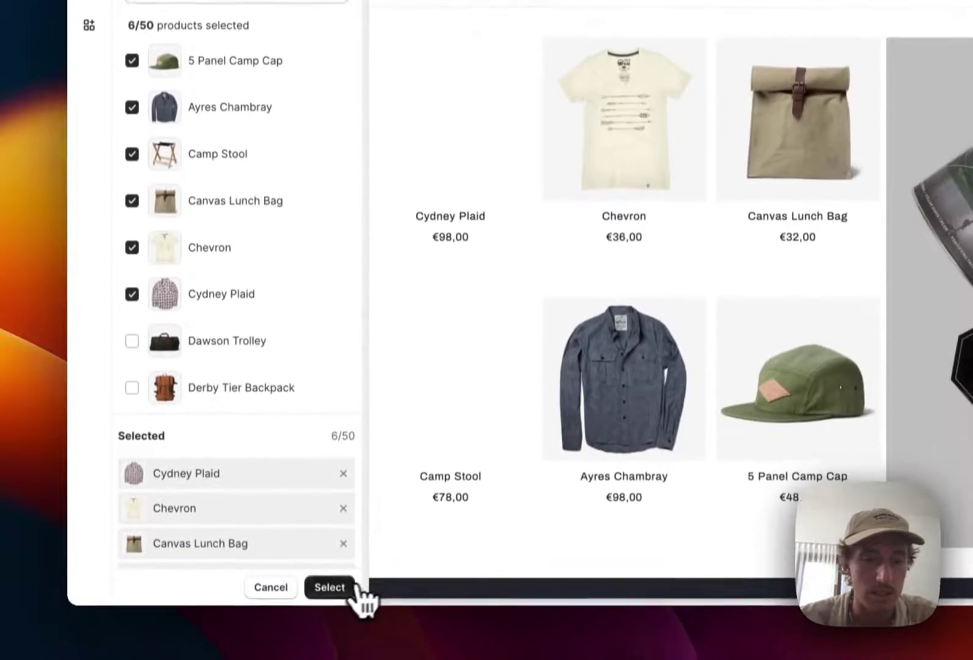
{"action": "left_click", "coordinate": [350, 586]}
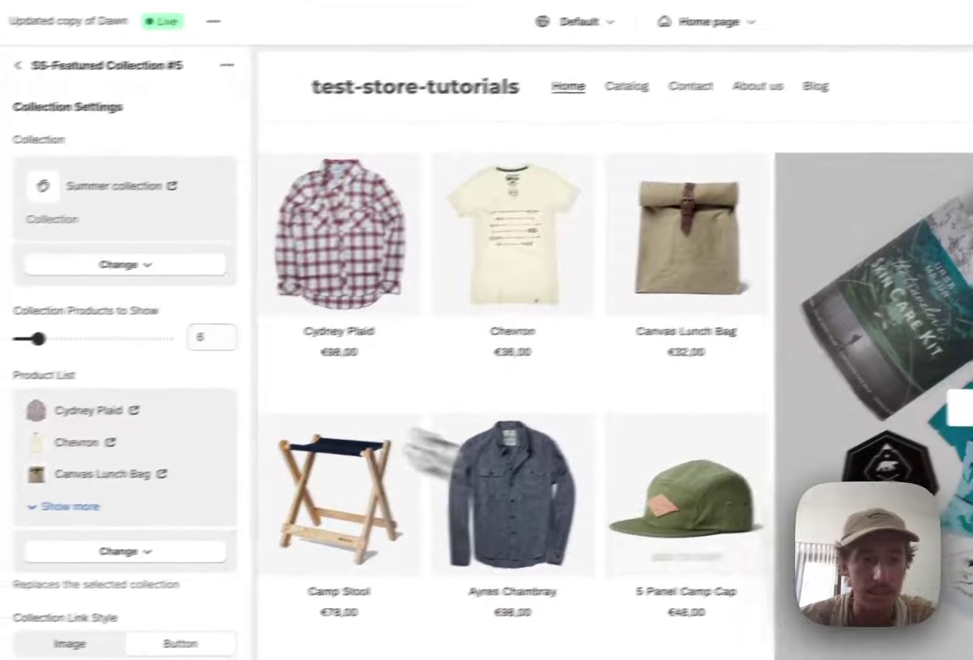
{"action": "scroll", "coordinate": [293, 428], "scroll_direction": "down", "scroll_amount": 3}
{"action": "scroll", "coordinate": [302, 343], "scroll_direction": "down", "scroll_amount": 3}
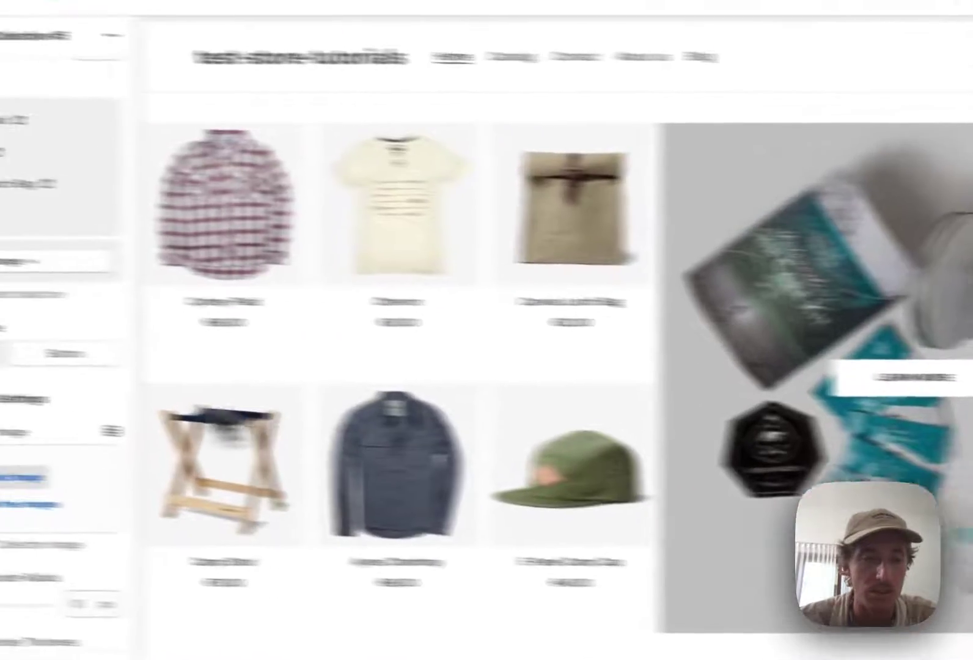
{"action": "scroll", "coordinate": [272, 355], "scroll_direction": "down", "scroll_amount": 3}
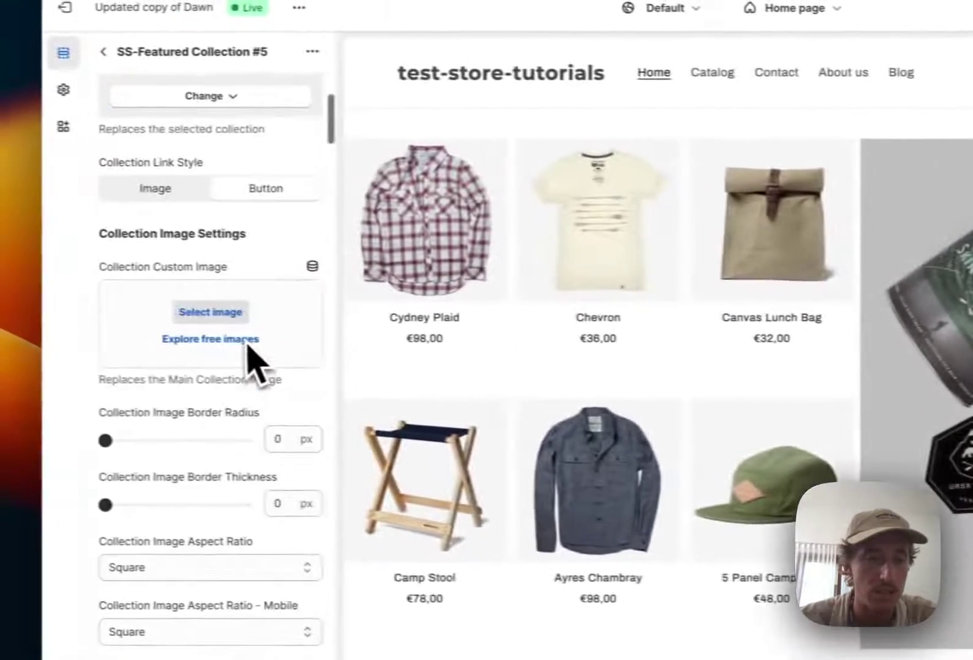
Step: Choose the RADIANCE-shirt photo from the store library as the Collection Custom Image
{"action": "left_click", "coordinate": [238, 309]}
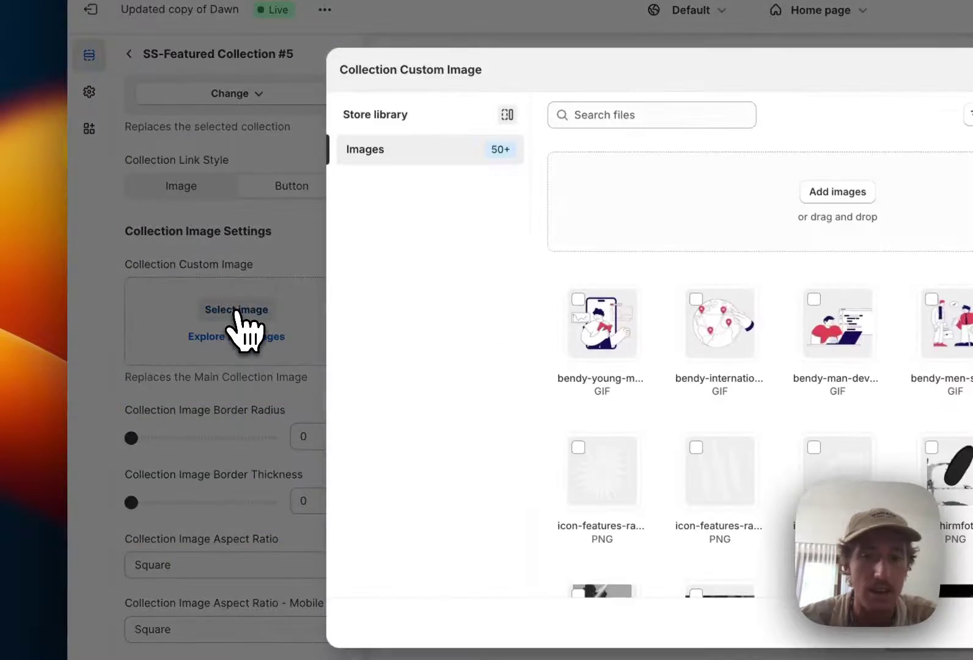
{"action": "scroll", "coordinate": [589, 311], "scroll_direction": "down", "scroll_amount": 3}
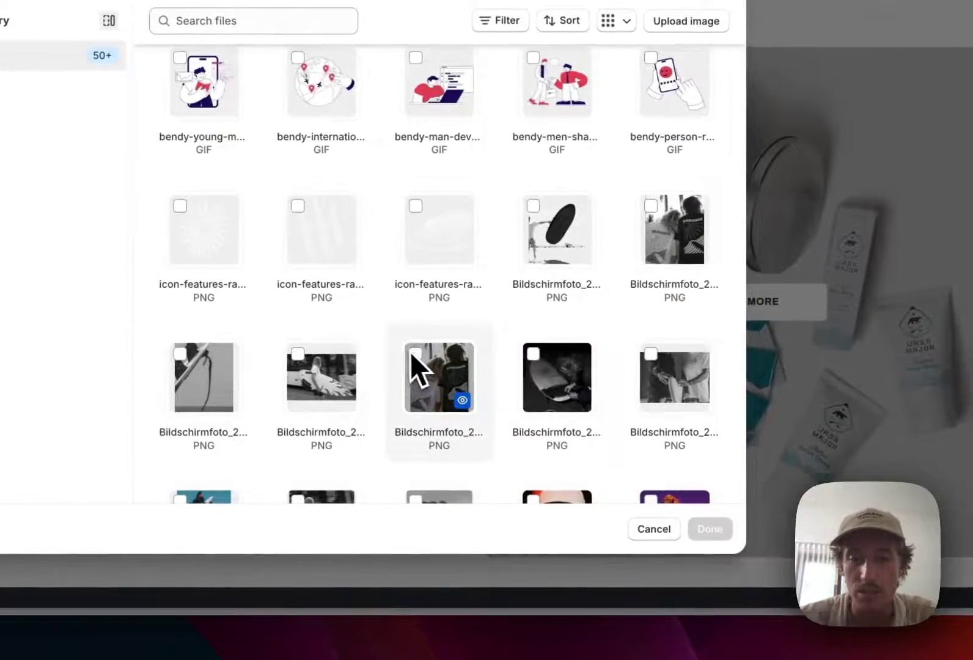
{"action": "left_click", "coordinate": [720, 539]}
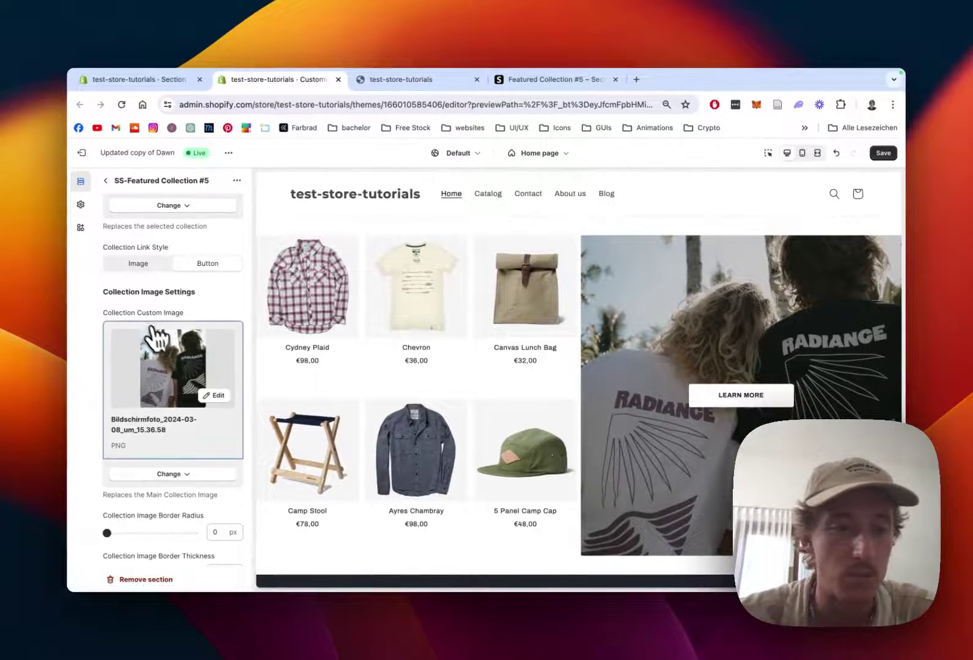
{"action": "scroll", "coordinate": [183, 358], "scroll_direction": "down", "scroll_amount": 5}
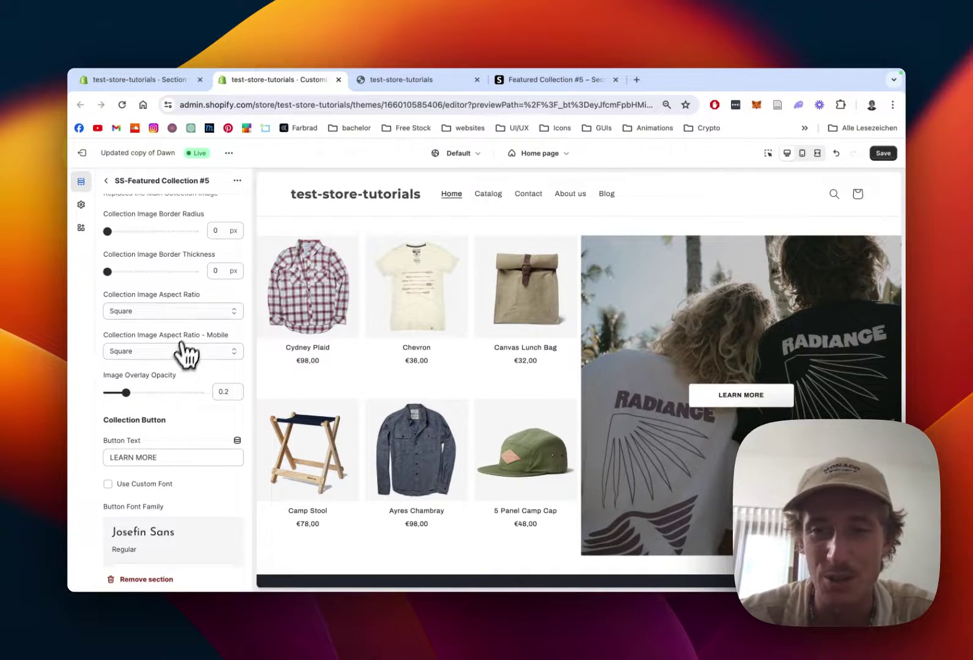
Step: Replace the LEARN MORE button label with 'Find out about it!'
{"action": "scroll", "coordinate": [202, 311], "scroll_direction": "down", "scroll_amount": 3}
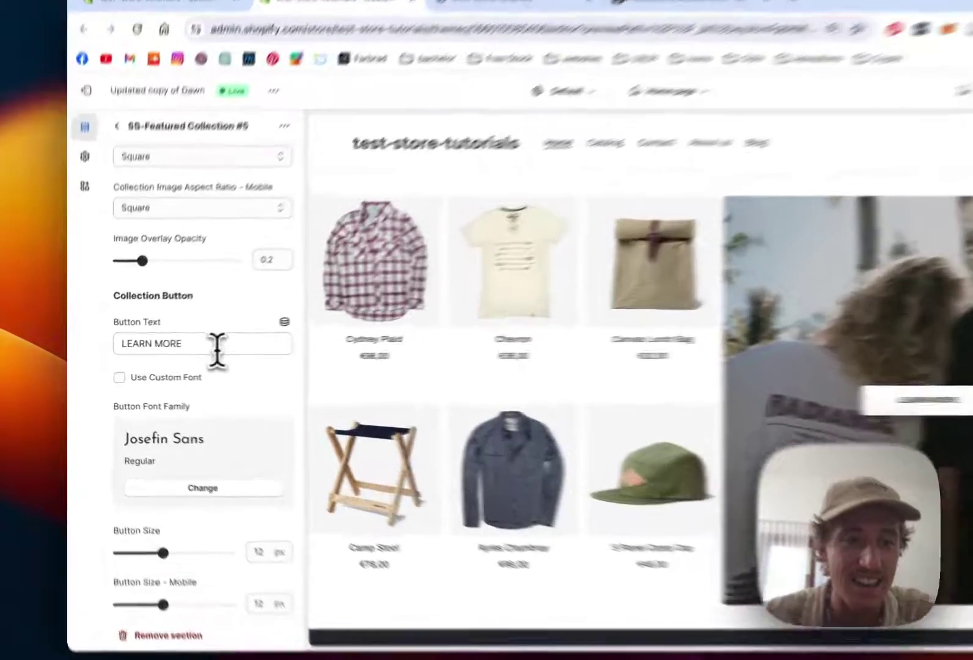
{"action": "left_click", "coordinate": [108, 346]}
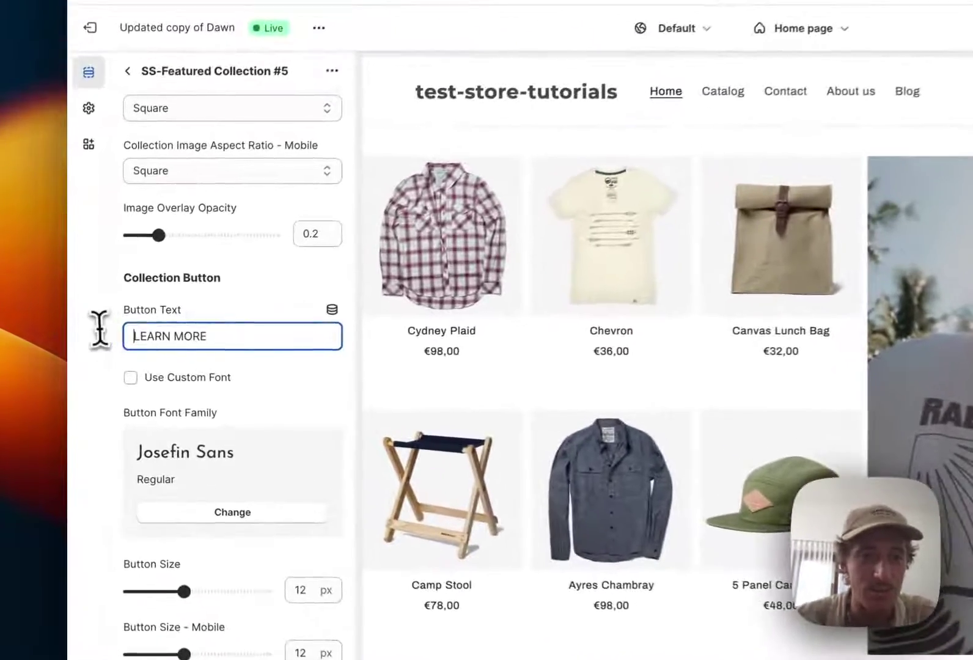
{"action": "key", "text": "super+a"}
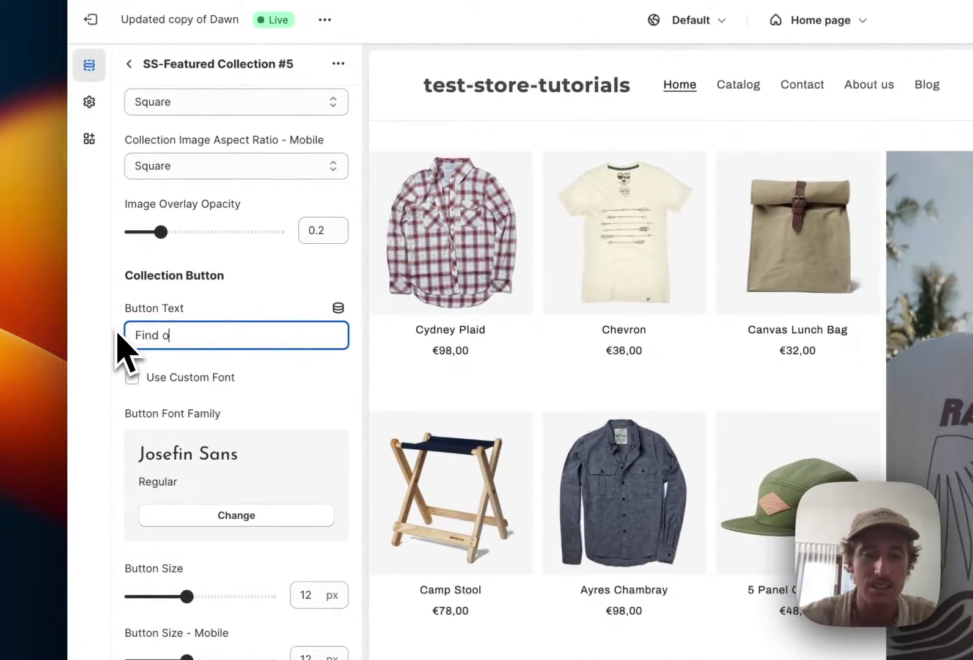
{"action": "type", "text": "Find out abo"}
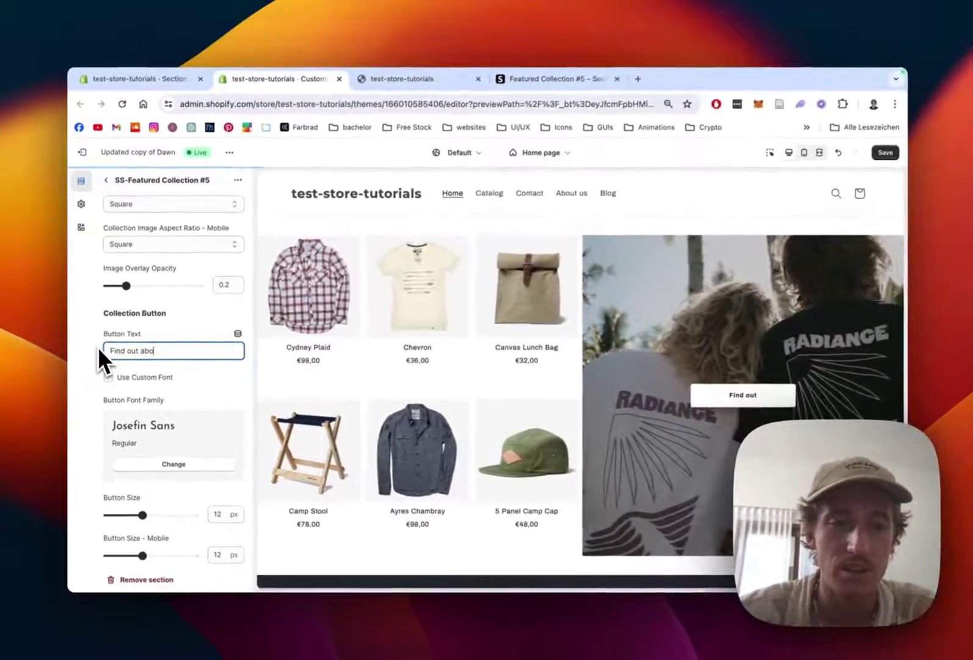
{"action": "type", "text": "ut it!"}
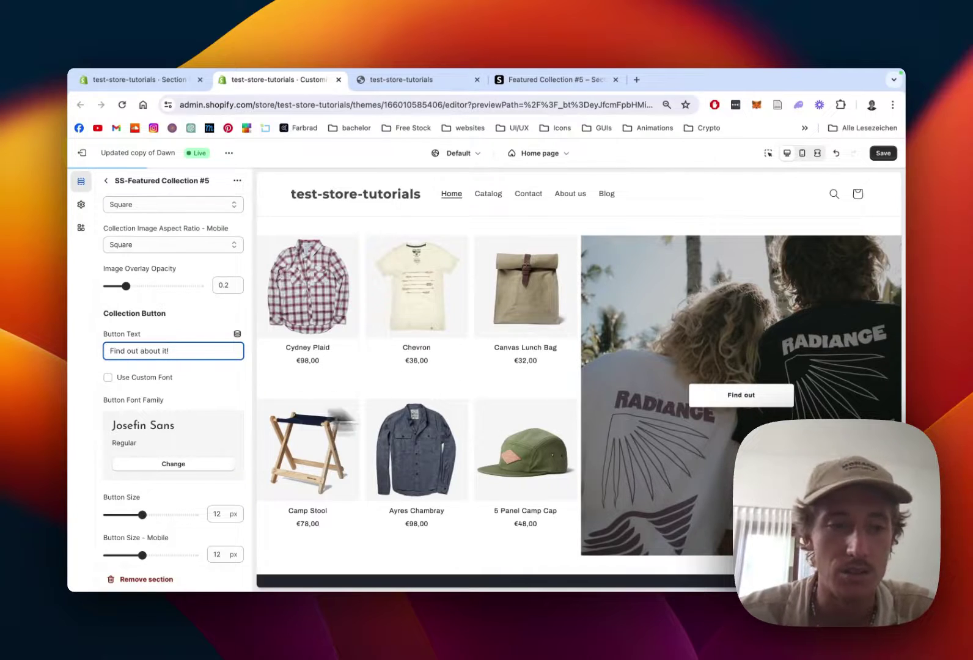
Step: Enable a custom font for the button and enlarge its text from 12 to 18 px
{"action": "scroll", "coordinate": [201, 296], "scroll_direction": "down", "scroll_amount": 2}
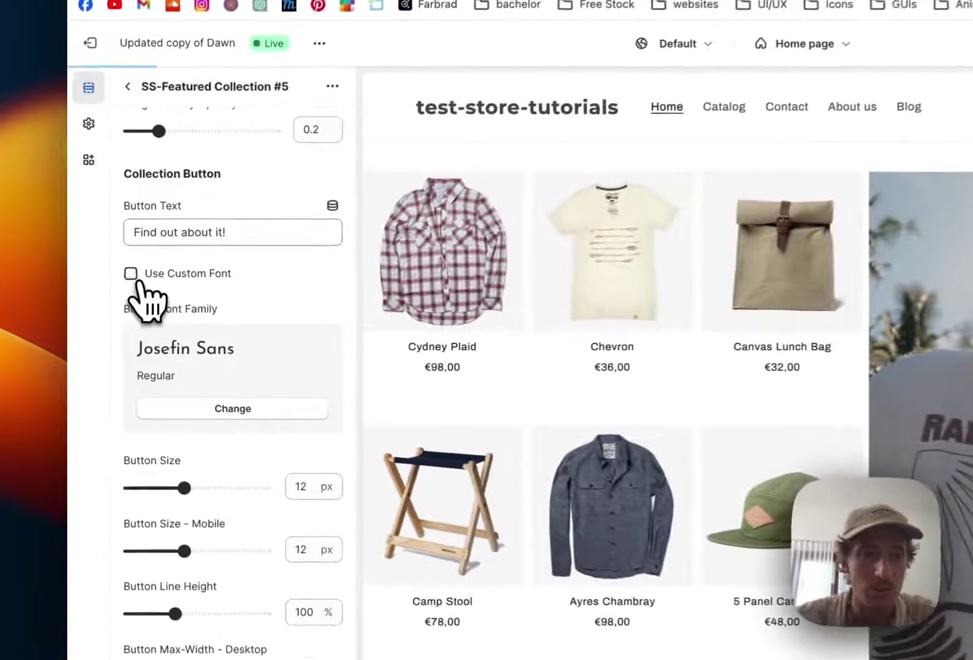
{"action": "left_click", "coordinate": [119, 286]}
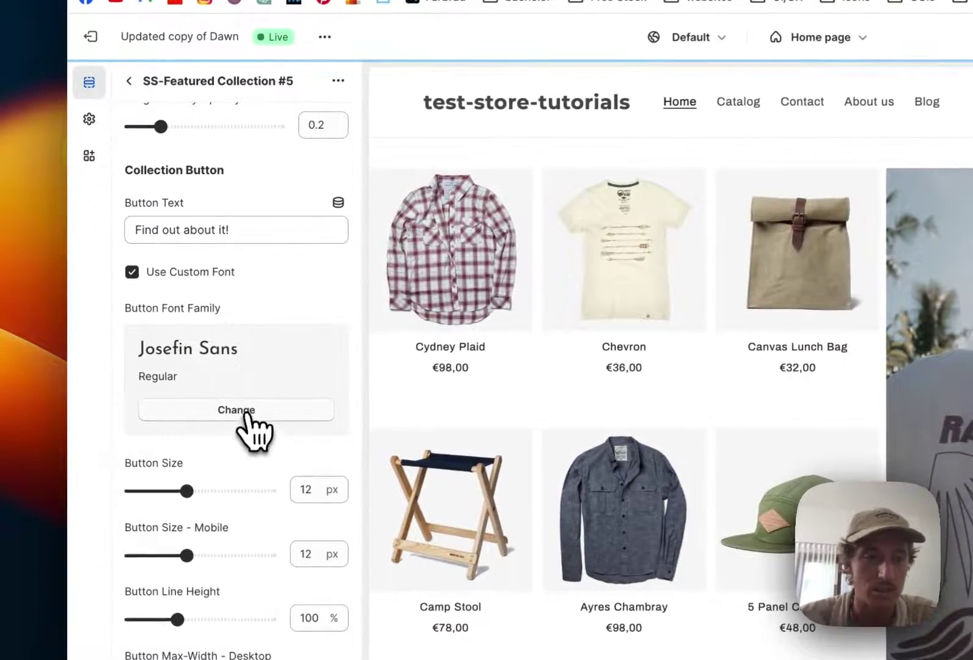
{"action": "left_click", "coordinate": [208, 399]}
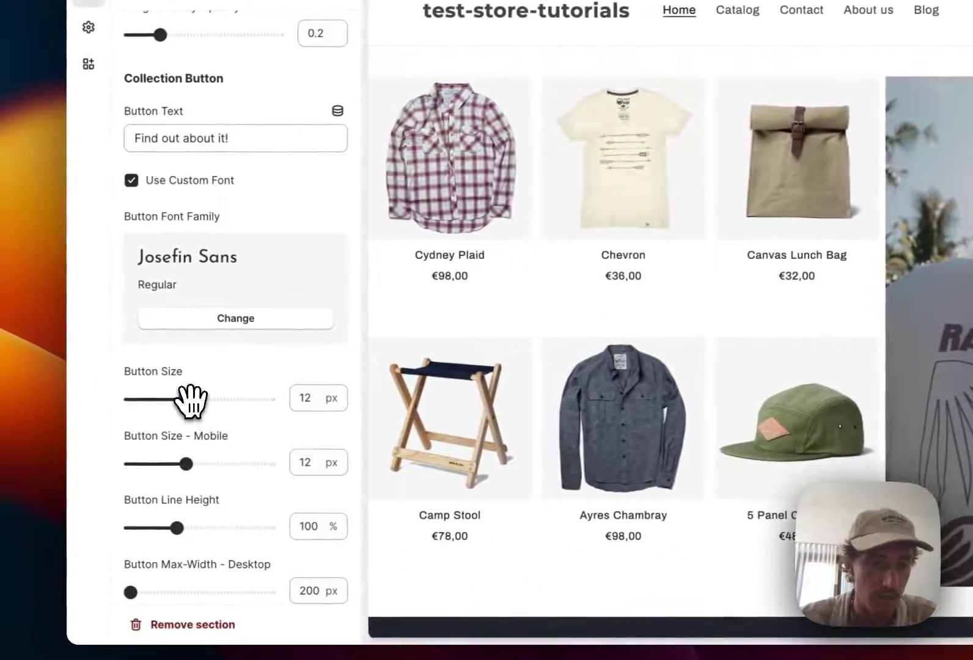
{"action": "left_click_drag", "start_coordinate": [191, 400], "coordinate": [214, 400]}
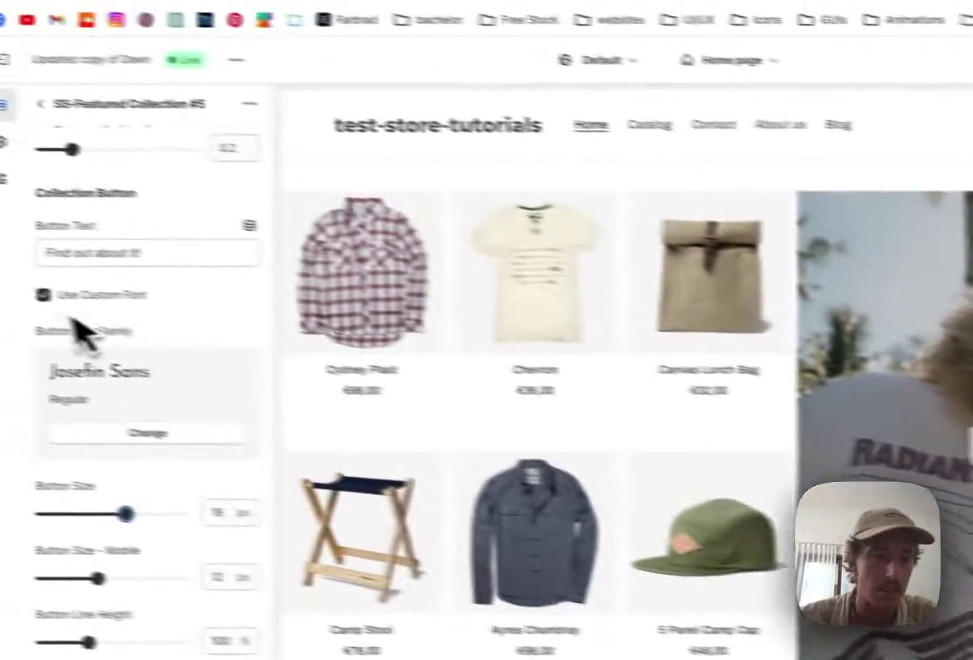
Step: Drag the Product Price Settings price size slider from 13 px to 17 px
{"action": "scroll", "coordinate": [83, 333], "scroll_direction": "down", "scroll_amount": 10}
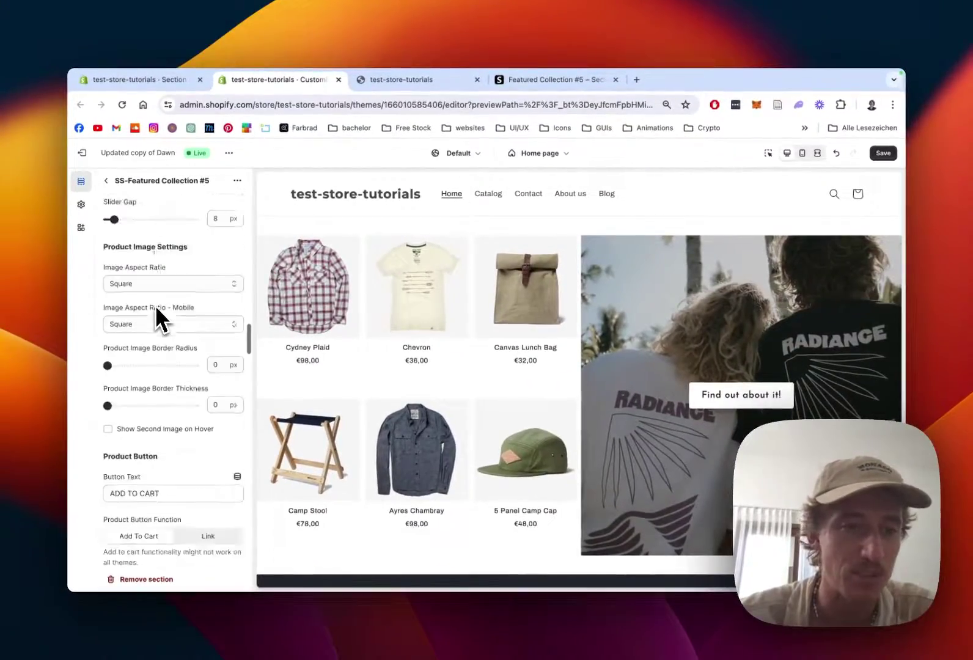
{"action": "scroll", "coordinate": [157, 316], "scroll_direction": "down", "scroll_amount": 4}
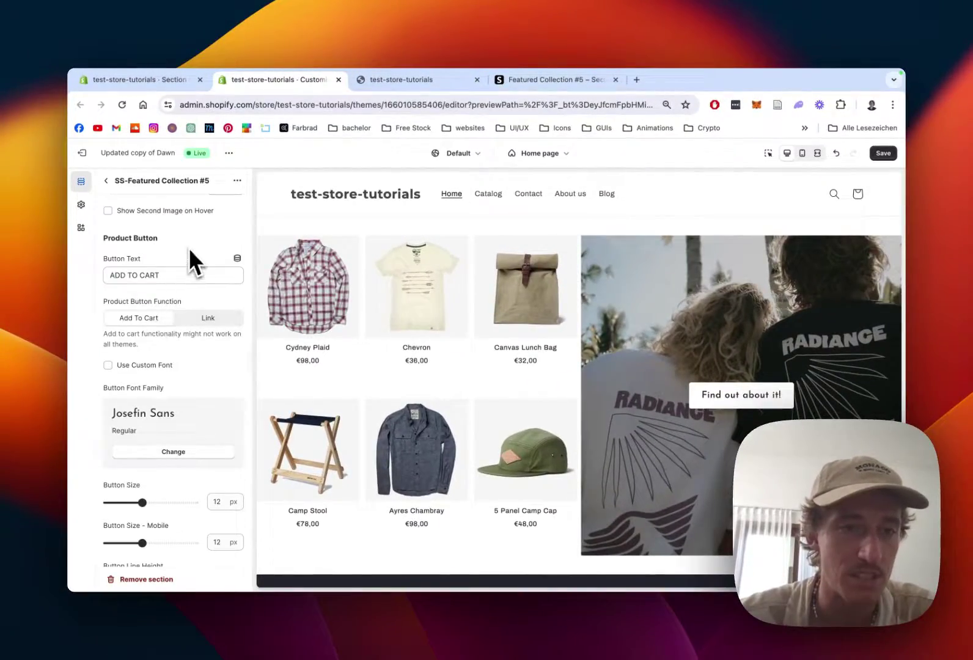
{"action": "scroll", "coordinate": [188, 247], "scroll_direction": "down", "scroll_amount": 1}
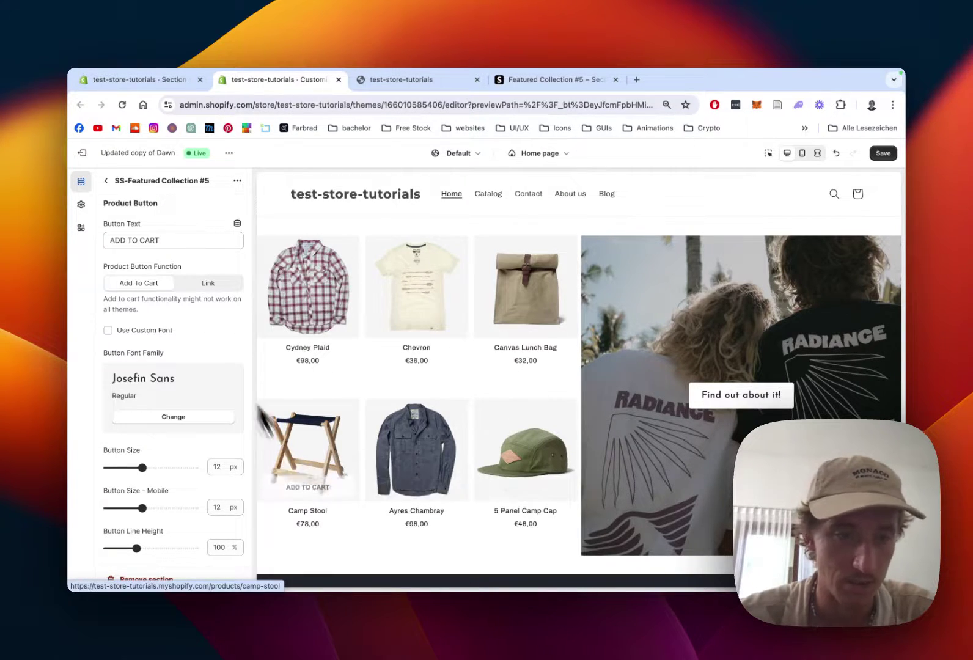
{"action": "scroll", "coordinate": [170, 247], "scroll_direction": "down", "scroll_amount": 10}
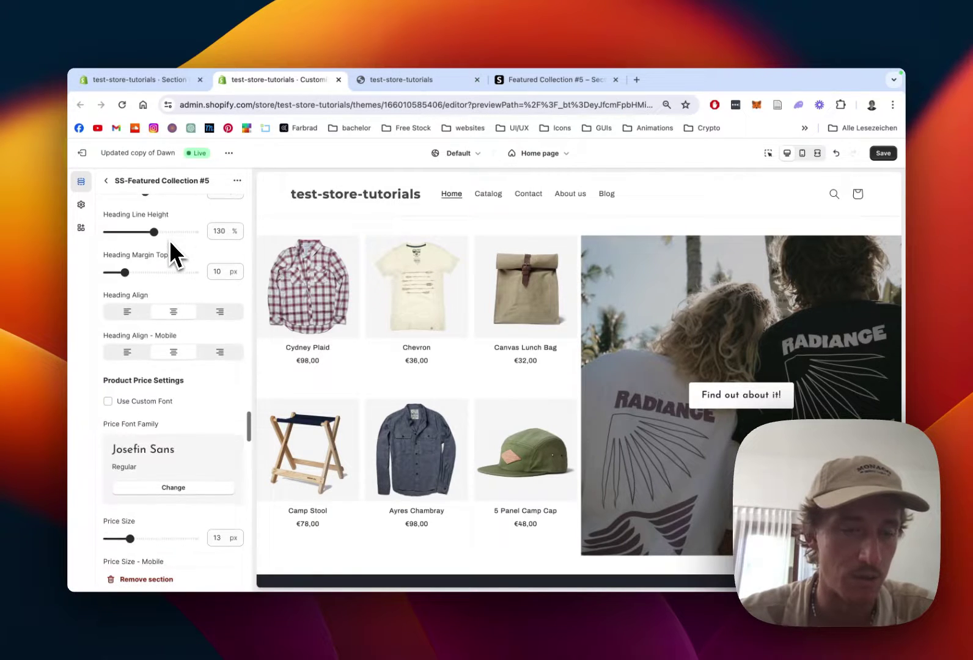
{"action": "scroll", "coordinate": [169, 240], "scroll_direction": "down", "scroll_amount": 5}
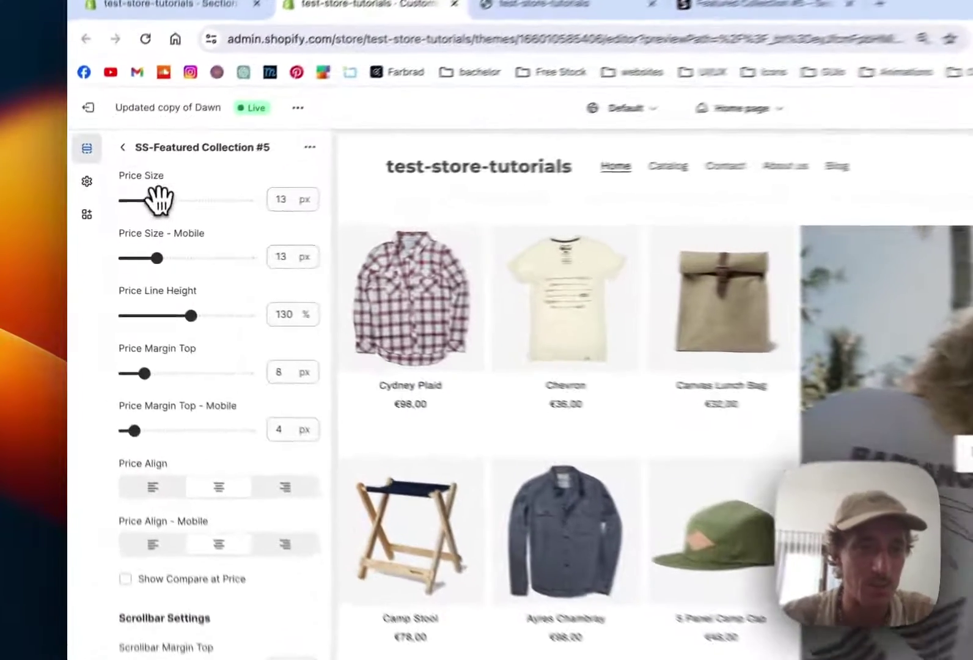
{"action": "left_click_drag", "start_coordinate": [129, 218], "coordinate": [140, 217]}
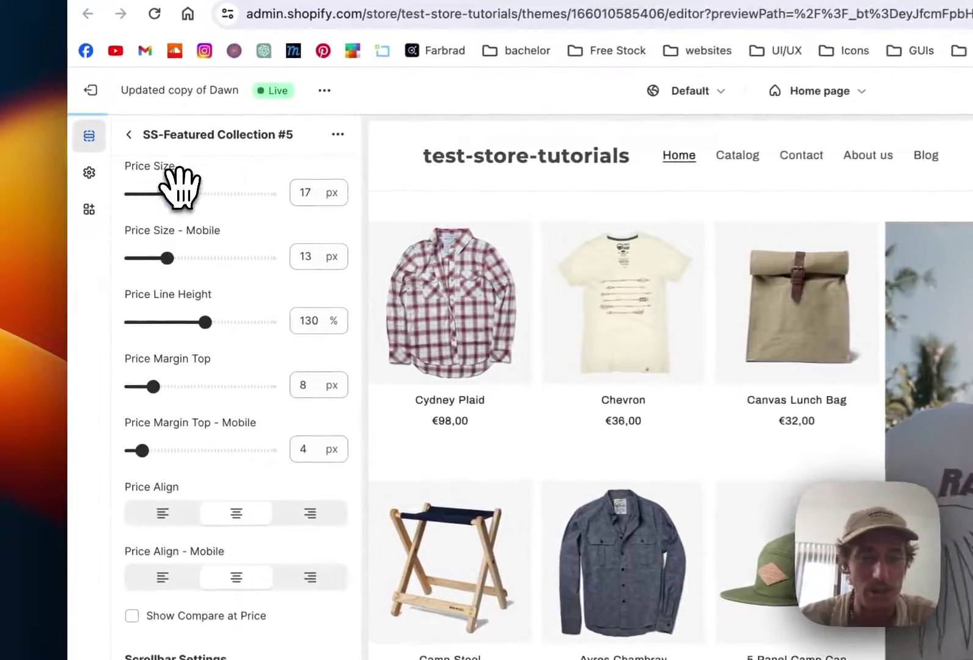
{"action": "scroll", "coordinate": [251, 316], "scroll_direction": "down", "scroll_amount": 5}
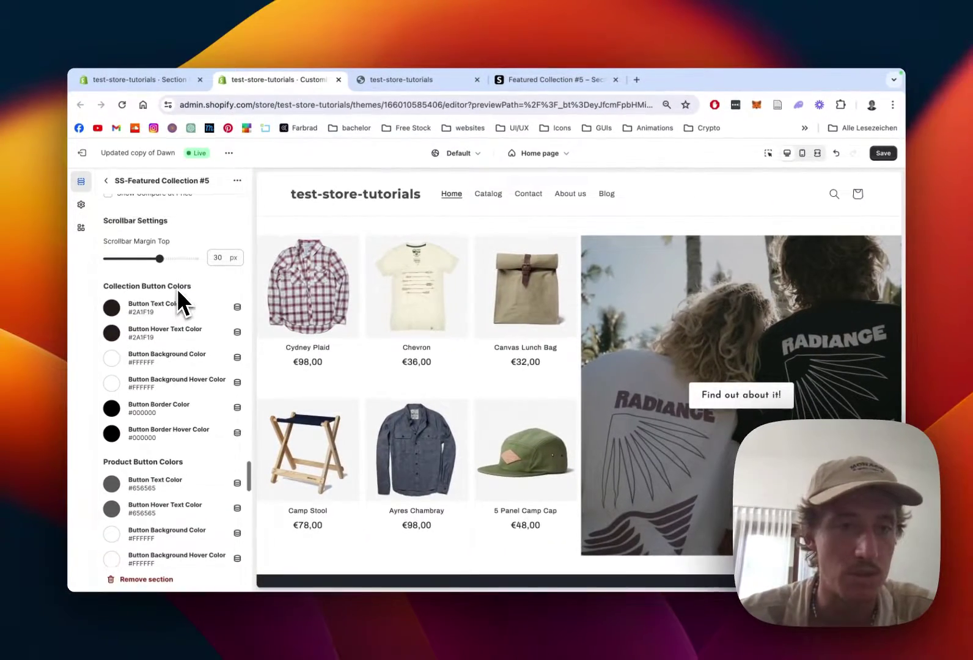
{"action": "scroll", "coordinate": [158, 253], "scroll_direction": "up", "scroll_amount": 2}
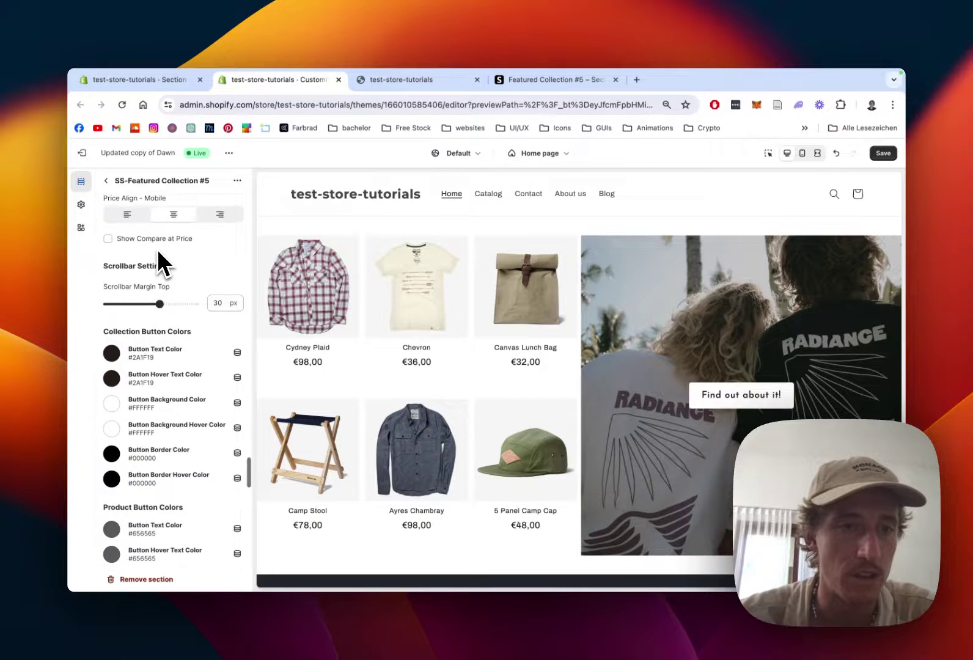
{"action": "scroll", "coordinate": [148, 247], "scroll_direction": "up", "scroll_amount": 3}
{"action": "scroll", "coordinate": [134, 246], "scroll_direction": "down", "scroll_amount": 5}
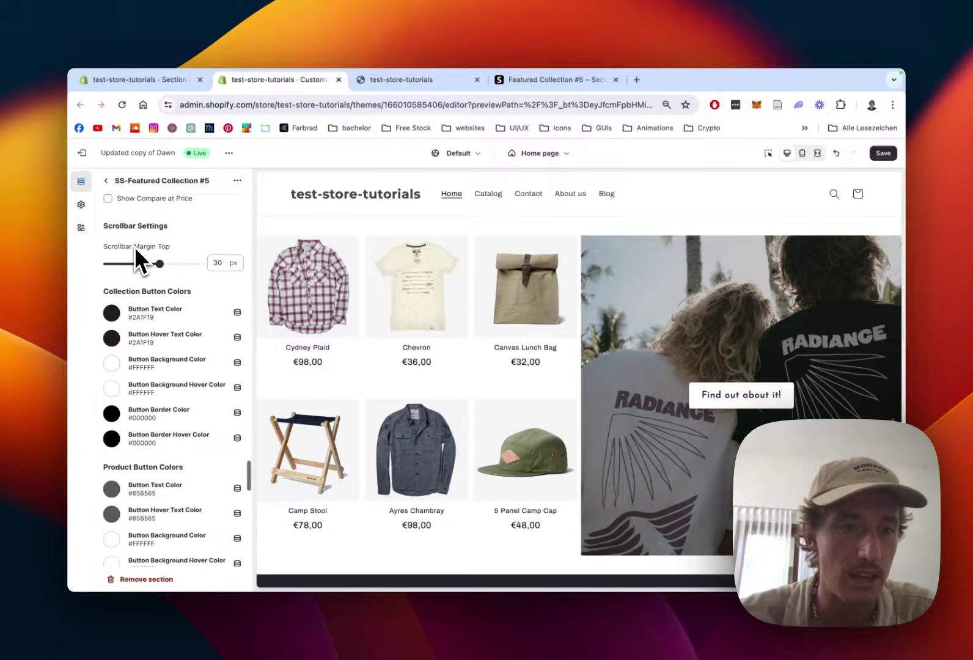
{"action": "scroll", "coordinate": [137, 258], "scroll_direction": "down", "scroll_amount": 2}
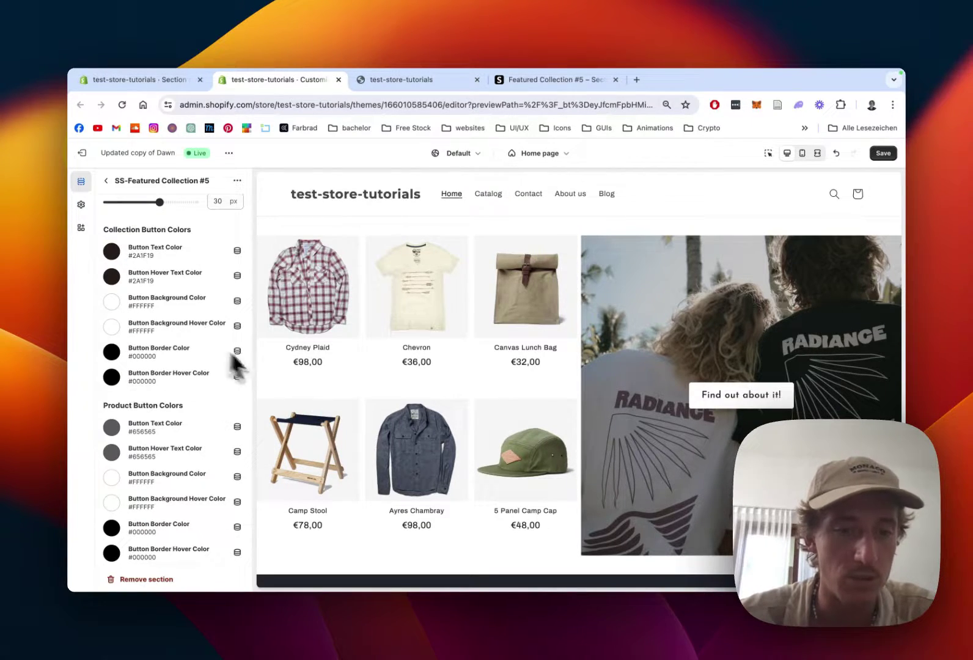
Step: Change the Button Text Color from dark #2A1F19 to the green recent swatch #699672
{"action": "scroll", "coordinate": [195, 337], "scroll_direction": "down", "scroll_amount": 10}
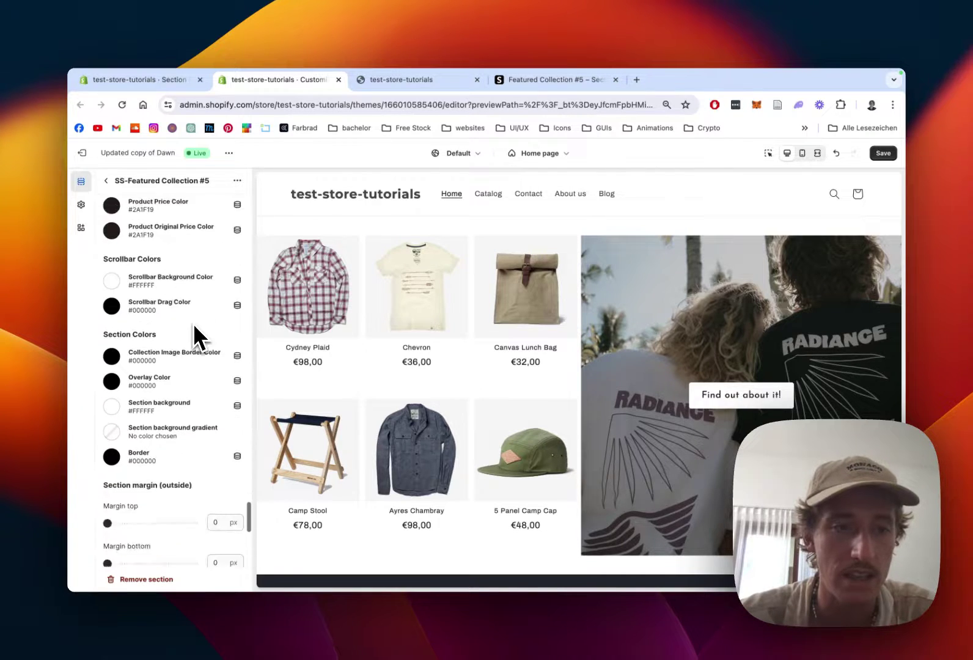
{"action": "scroll", "coordinate": [135, 326], "scroll_direction": "up", "scroll_amount": 5}
{"action": "scroll", "coordinate": [449, 353], "scroll_direction": "down", "scroll_amount": 2}
{"action": "scroll", "coordinate": [449, 348], "scroll_direction": "up", "scroll_amount": 2}
{"action": "scroll", "coordinate": [122, 349], "scroll_direction": "up", "scroll_amount": 4}
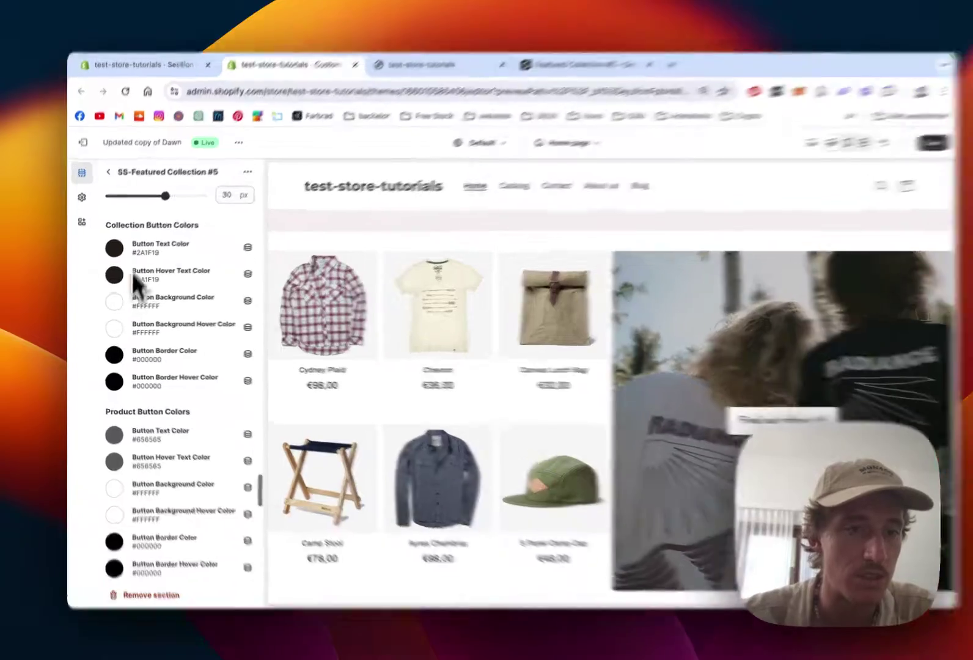
{"action": "left_click", "coordinate": [115, 246]}
{"action": "left_click", "coordinate": [176, 407]}
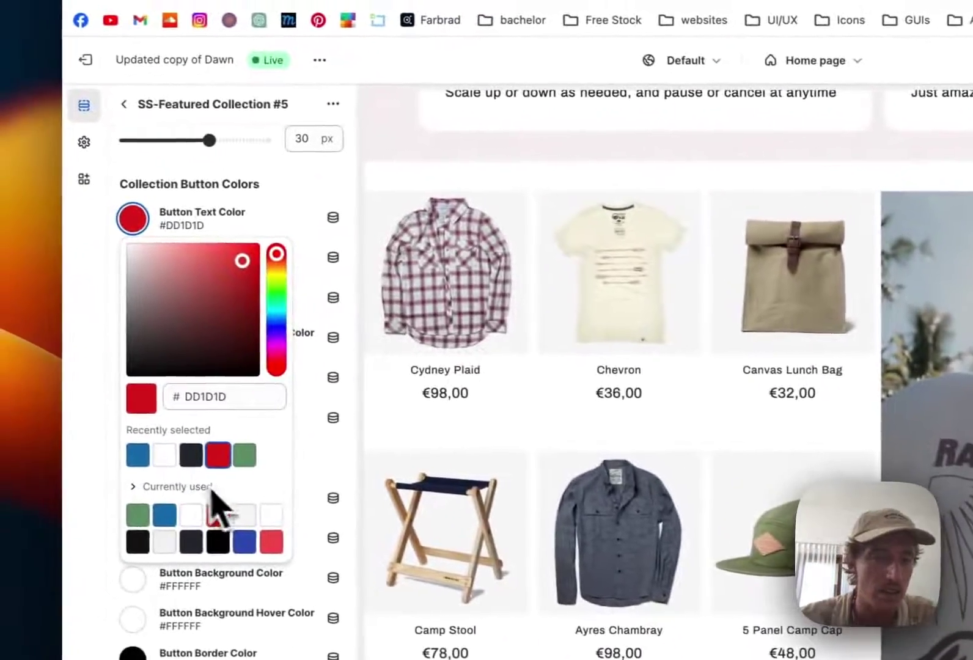
{"action": "left_click", "coordinate": [244, 457]}
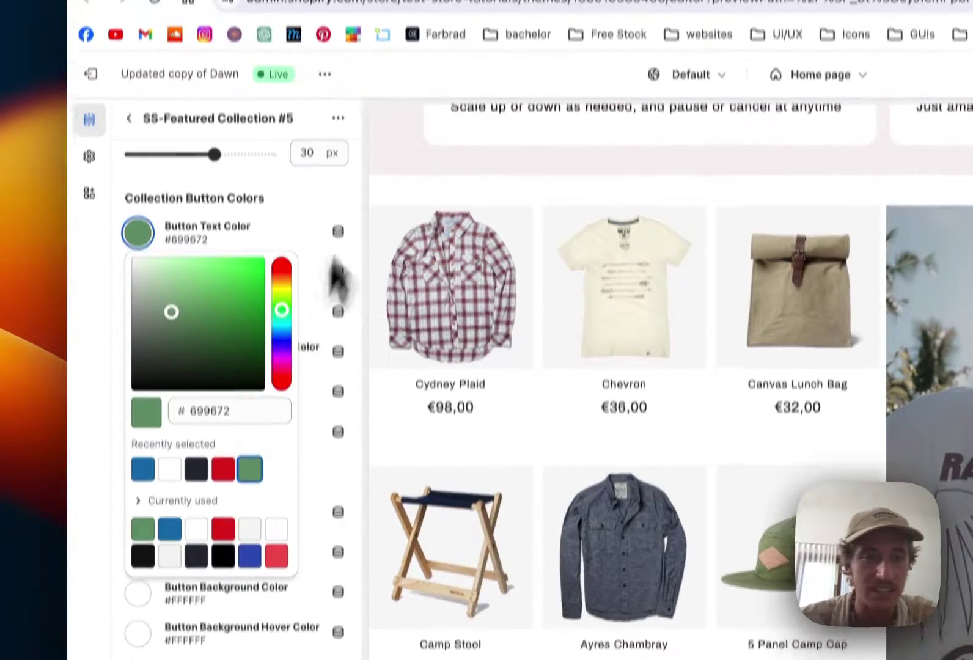
{"action": "left_click", "coordinate": [330, 247]}
{"action": "scroll", "coordinate": [195, 367], "scroll_direction": "down", "scroll_amount": 3}
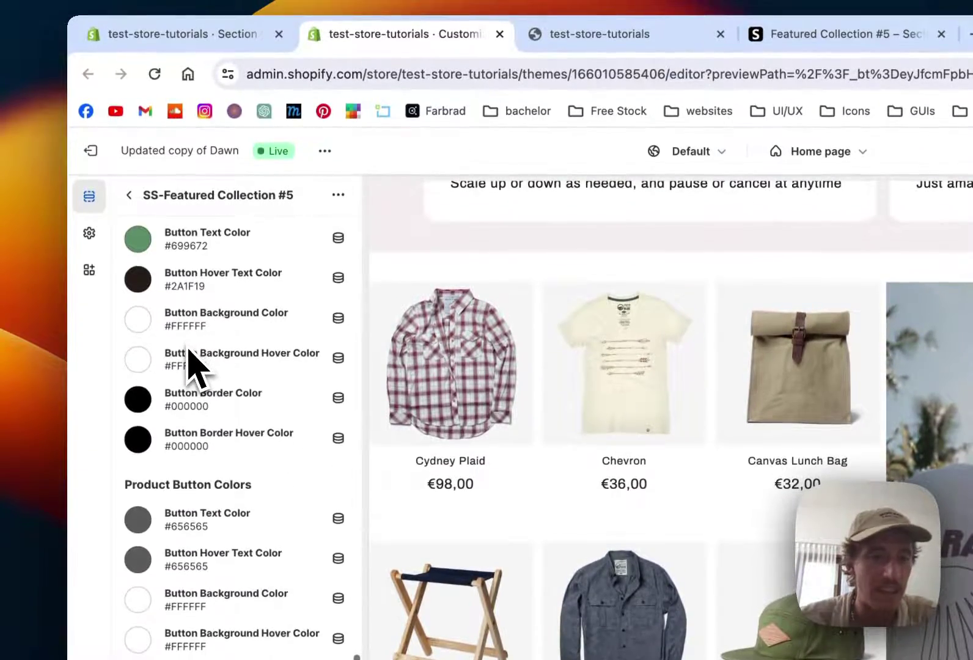
{"action": "scroll", "coordinate": [193, 365], "scroll_direction": "down", "scroll_amount": 5}
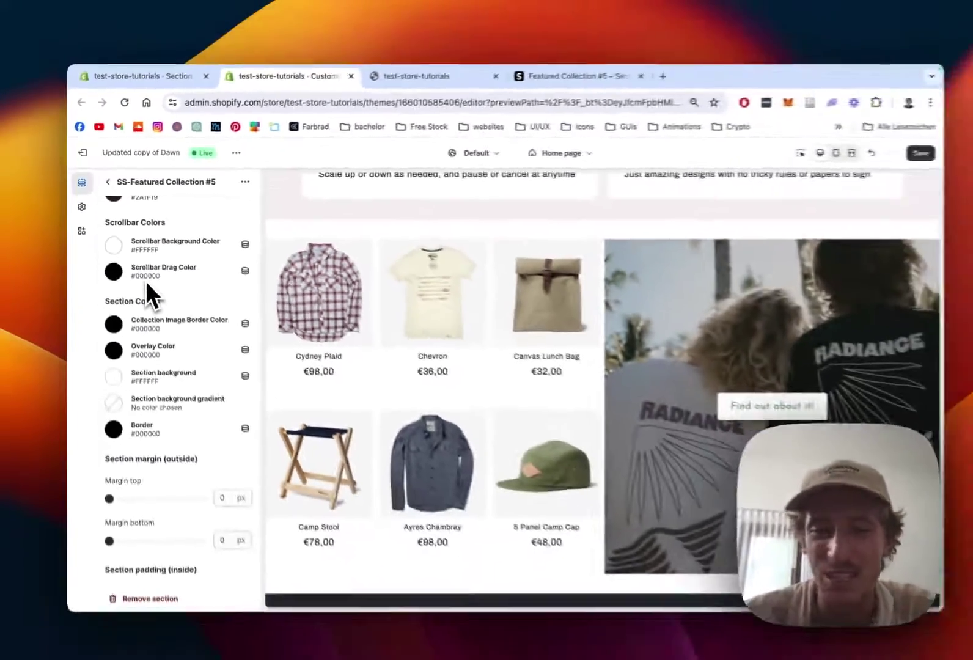
{"action": "scroll", "coordinate": [145, 282], "scroll_direction": "down", "scroll_amount": 1}
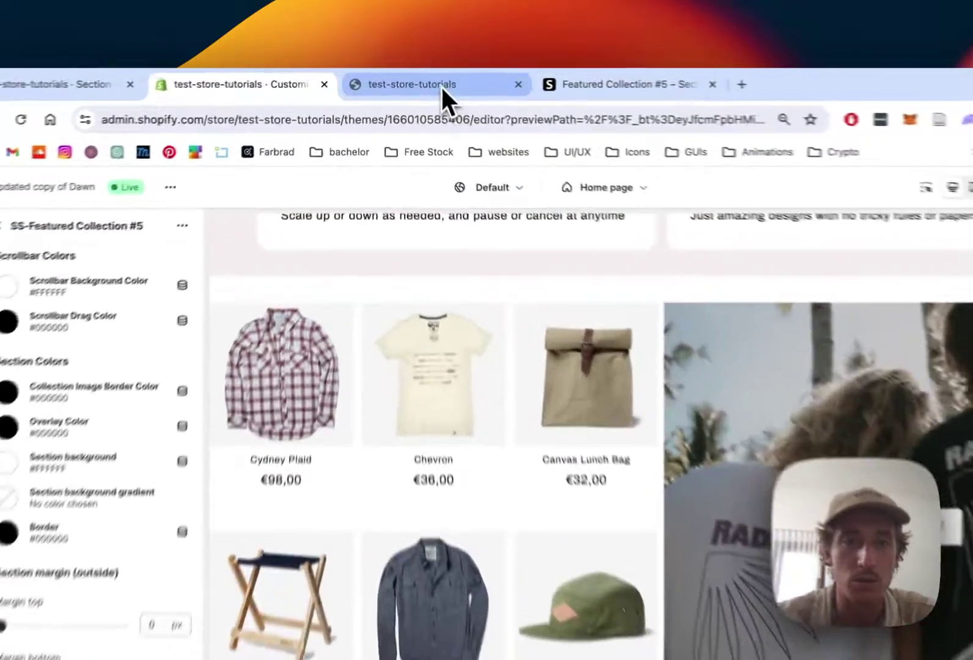
Step: Switch to the live storefront tab and scroll to the six products beside the RADIANCE photo
{"action": "left_click", "coordinate": [422, 79]}
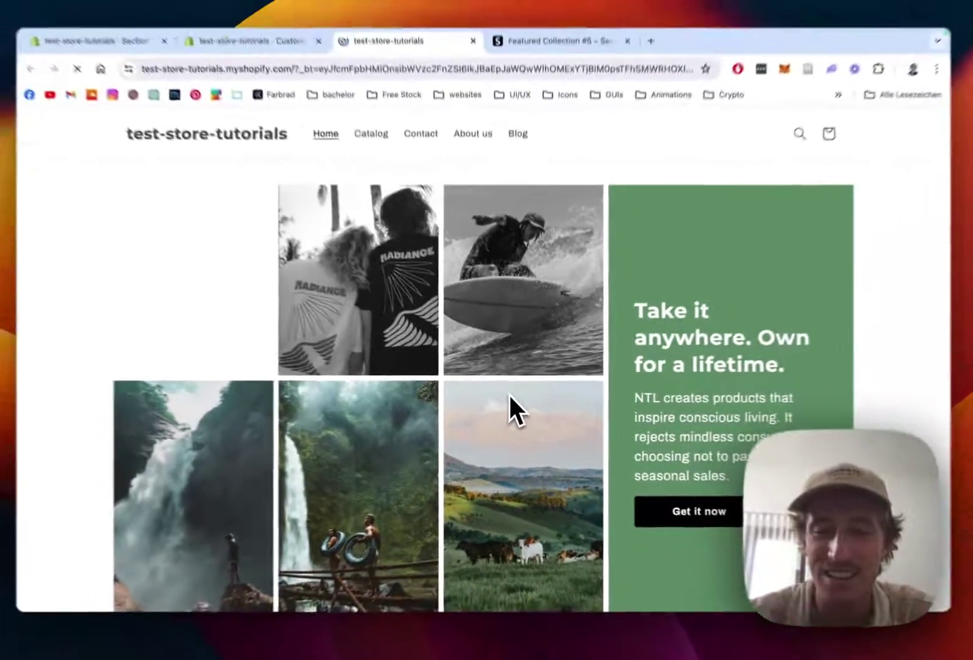
{"action": "scroll", "coordinate": [509, 391], "scroll_direction": "down", "scroll_amount": 6}
{"action": "scroll", "coordinate": [509, 396], "scroll_direction": "down", "scroll_amount": 10}
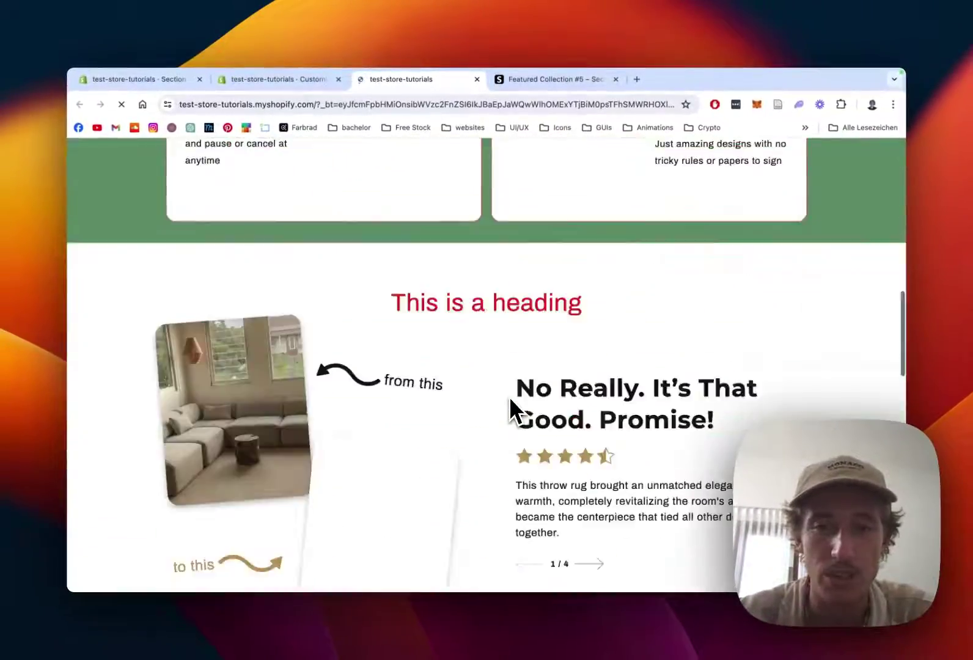
{"action": "scroll", "coordinate": [523, 276], "scroll_direction": "down", "scroll_amount": 5}
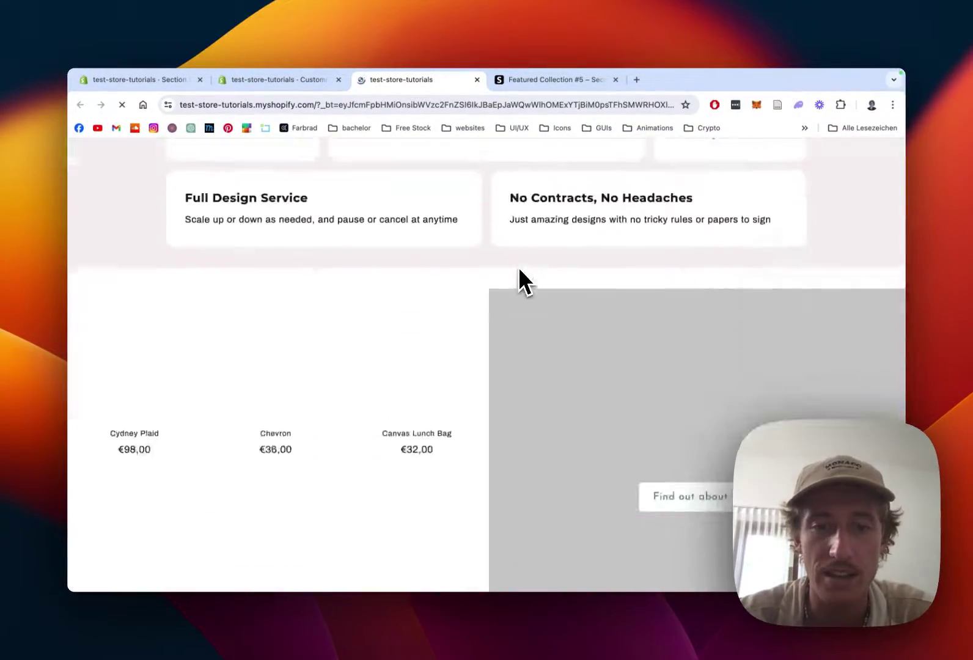
{"action": "scroll", "coordinate": [519, 270], "scroll_direction": "down", "scroll_amount": 3}
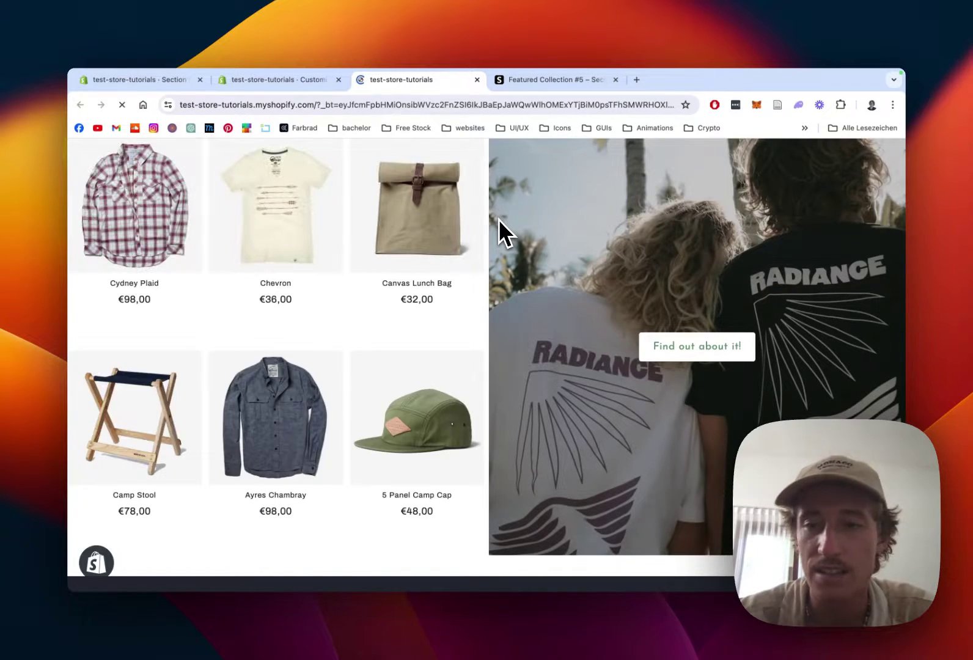
{"action": "scroll", "coordinate": [499, 220], "scroll_direction": "up", "scroll_amount": 2}
{"action": "scroll", "coordinate": [499, 220], "scroll_direction": "down", "scroll_amount": 2}
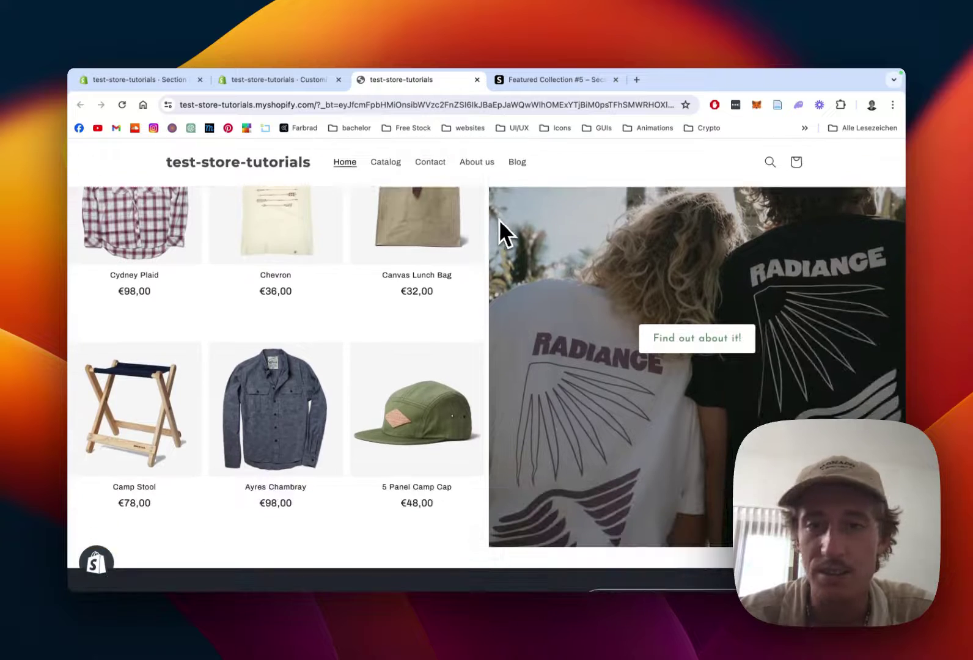
{"action": "scroll", "coordinate": [645, 323], "scroll_direction": "up", "scroll_amount": 2}
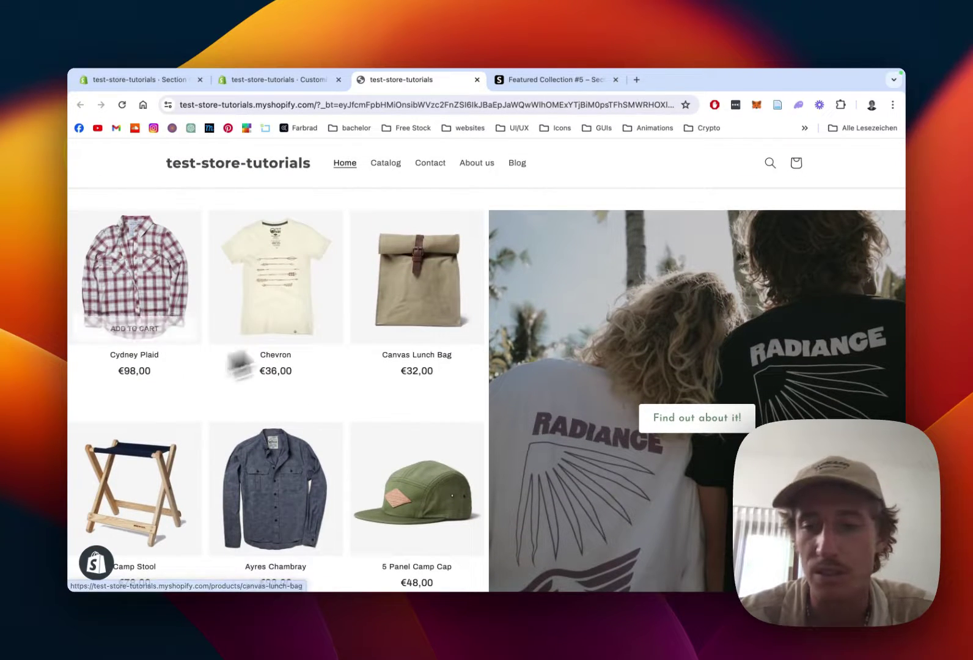
{"action": "scroll", "coordinate": [545, 269], "scroll_direction": "down", "scroll_amount": 1}
{"action": "scroll", "coordinate": [605, 302], "scroll_direction": "down", "scroll_amount": 2}
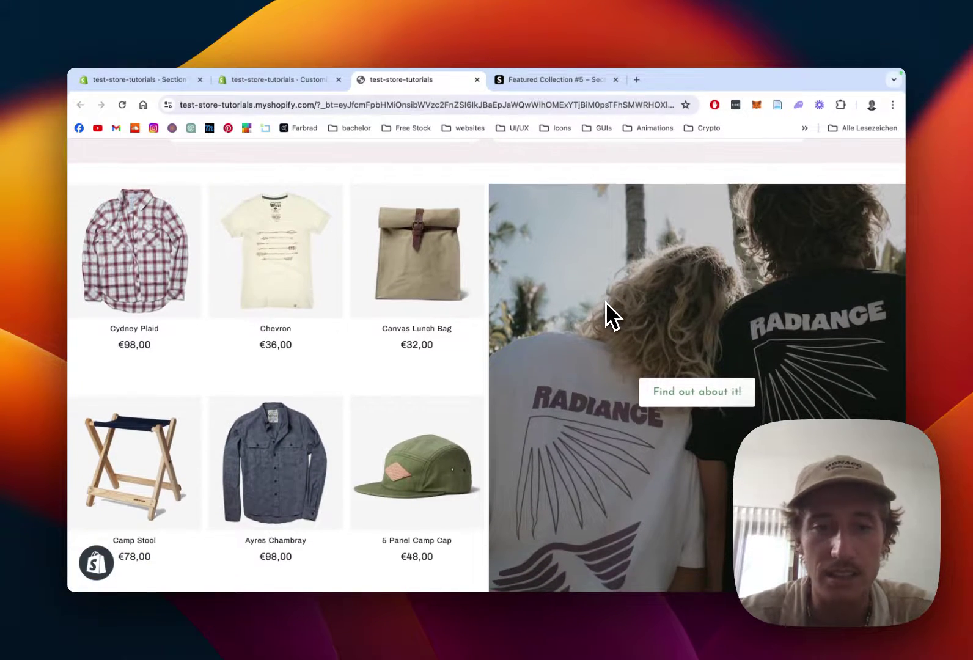
{"action": "scroll", "coordinate": [606, 302], "scroll_direction": "up", "scroll_amount": 2}
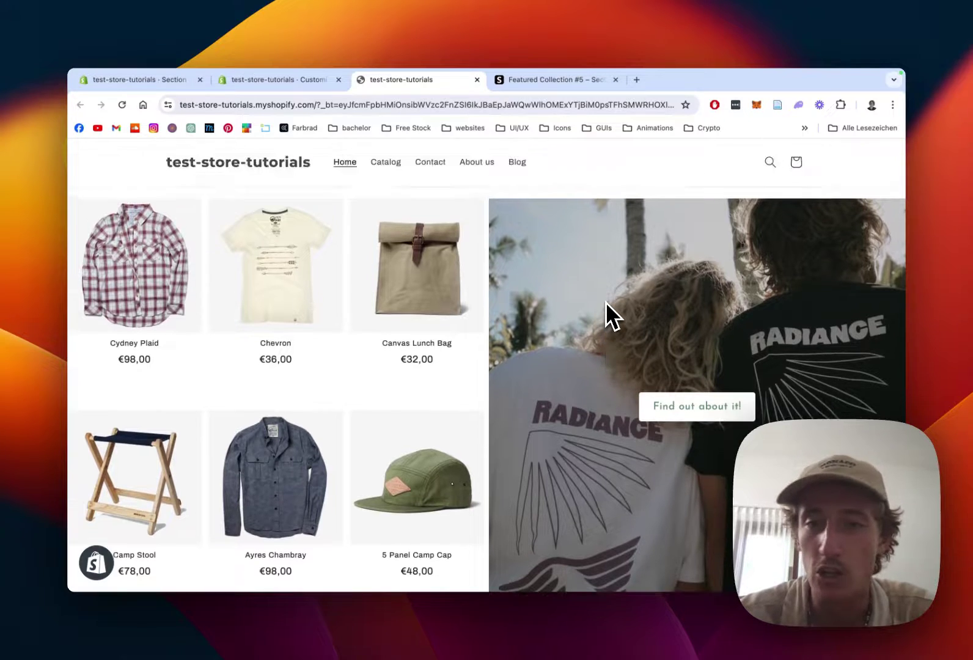
{"action": "scroll", "coordinate": [606, 302], "scroll_direction": "down", "scroll_amount": 1}
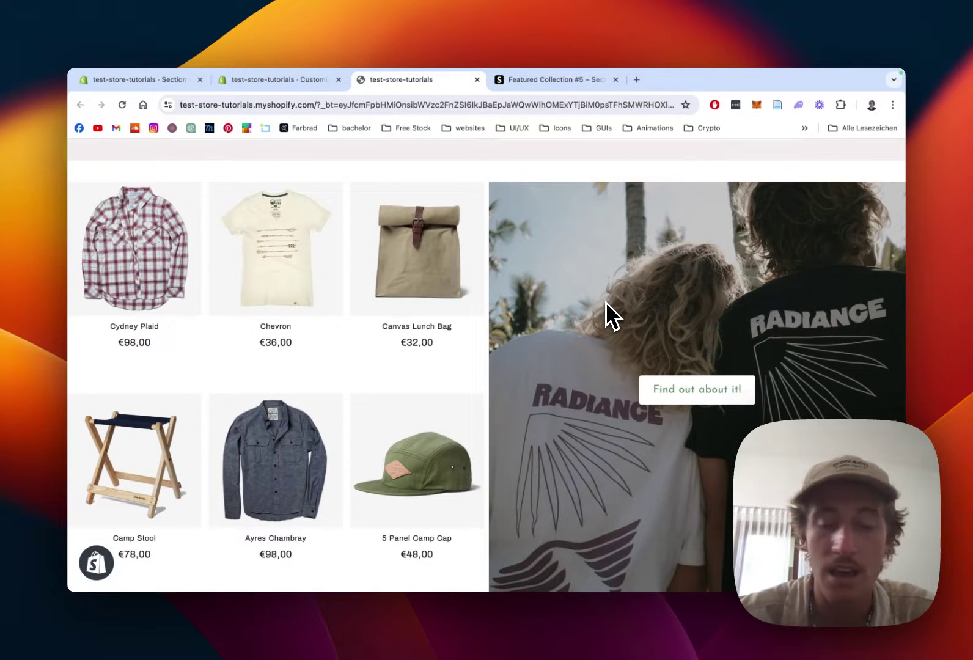